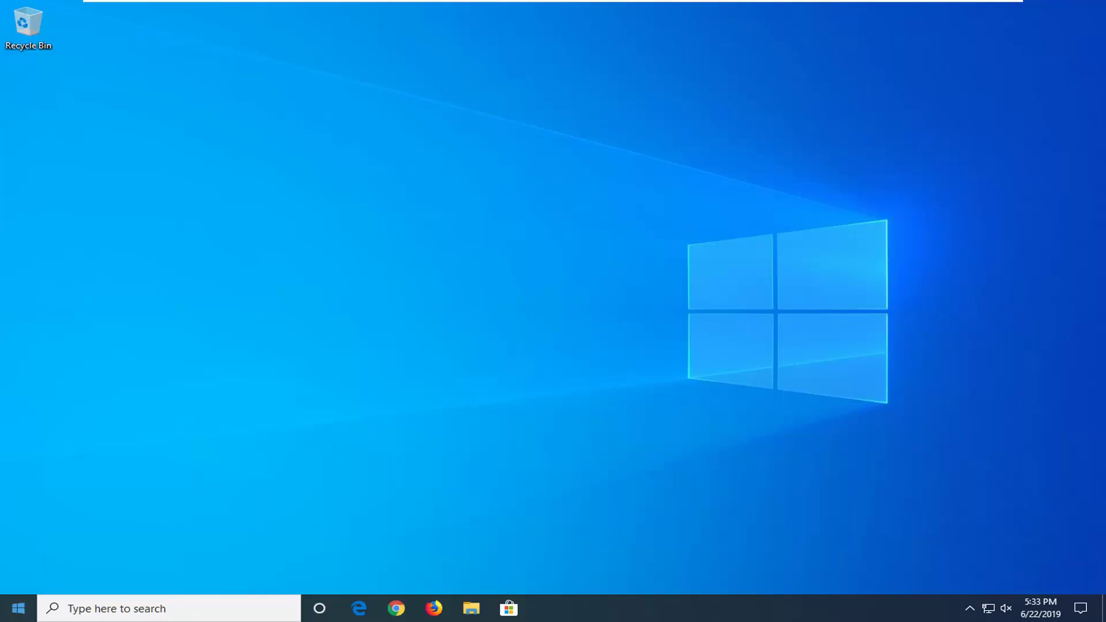
Step: Search the Start menu for cmd, run Command Prompt as administrator, and approve the UAC prompt
{"action": "left_click", "coordinate": [8, 617]}
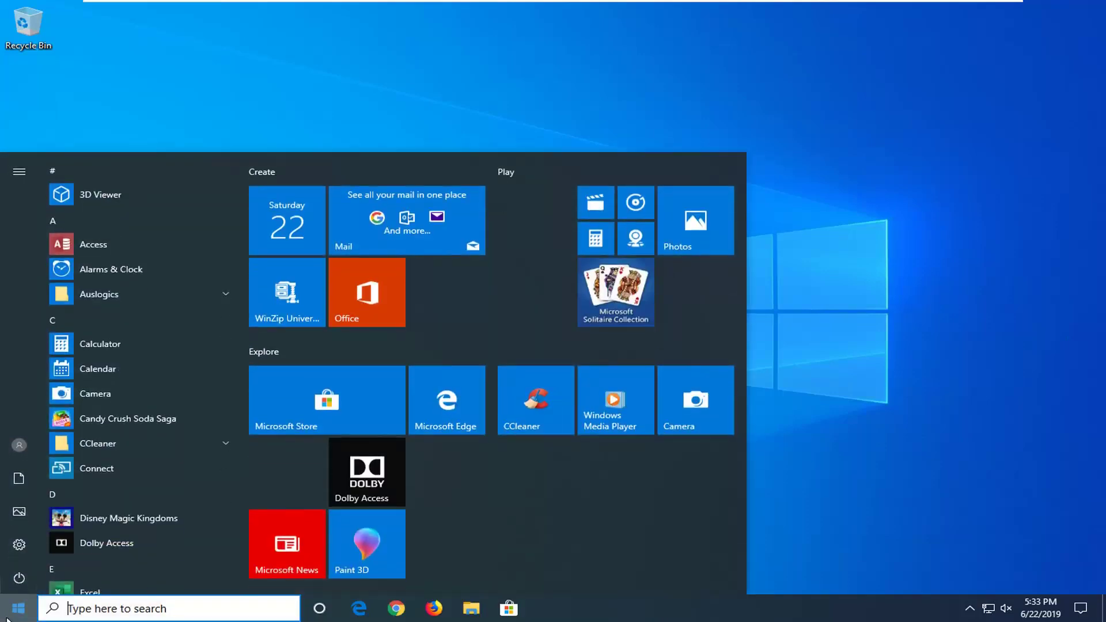
{"action": "type", "text": "cmd"}
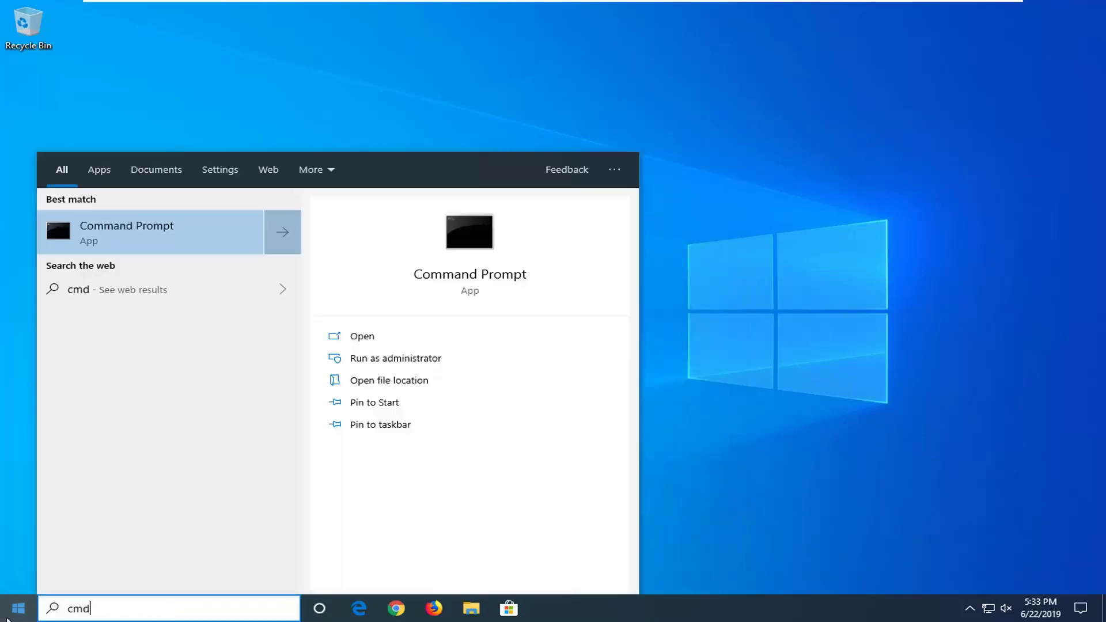
{"action": "right_click", "coordinate": [199, 227]}
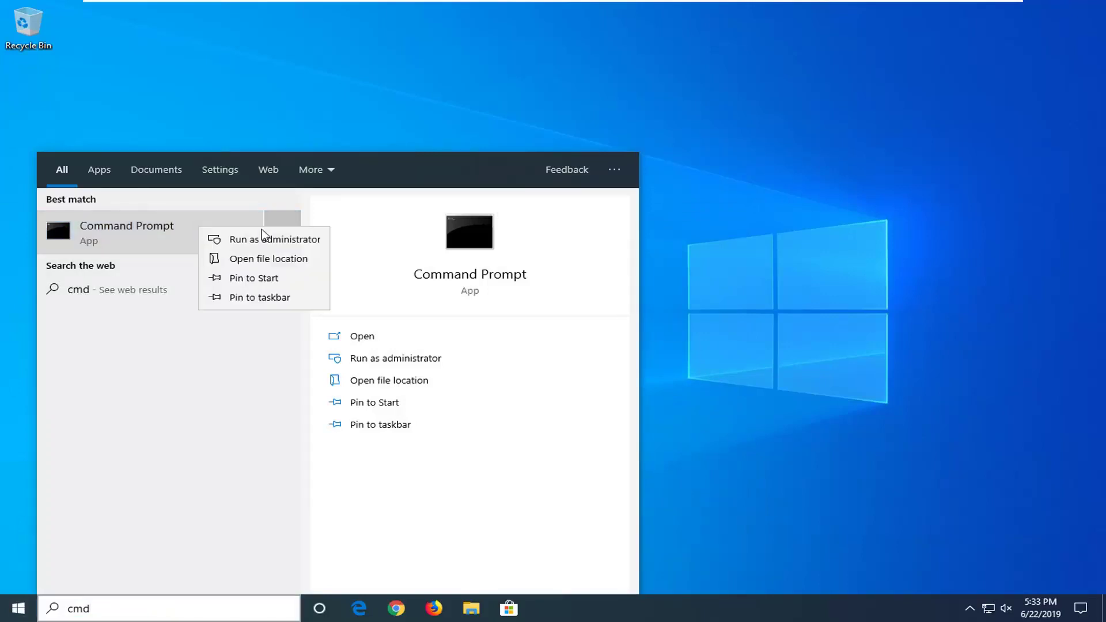
{"action": "left_click", "coordinate": [256, 238]}
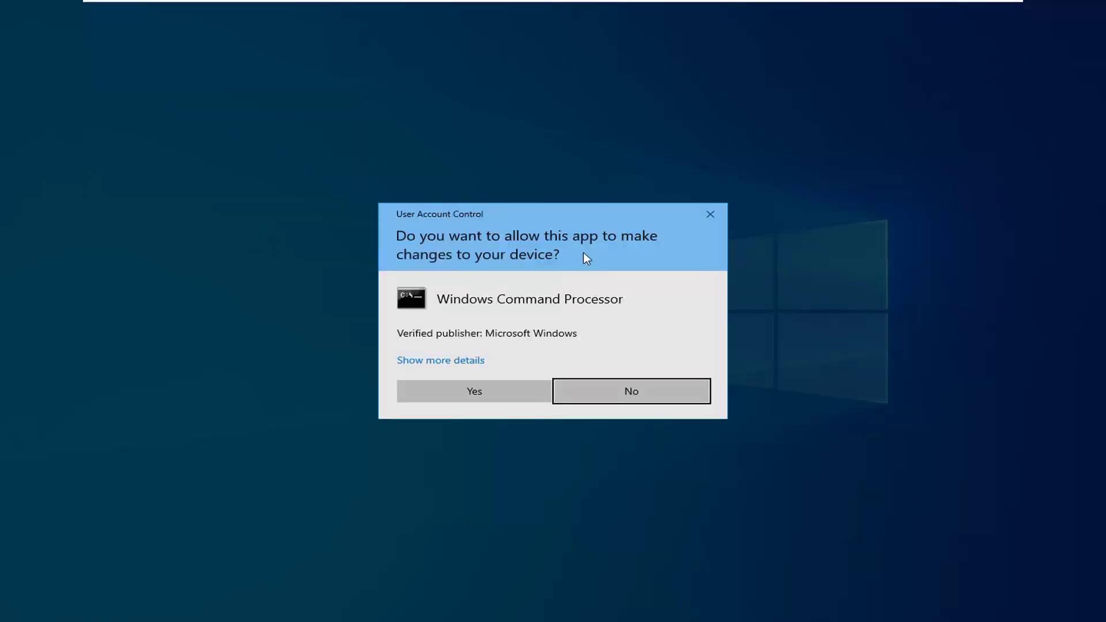
{"action": "left_click", "coordinate": [432, 401]}
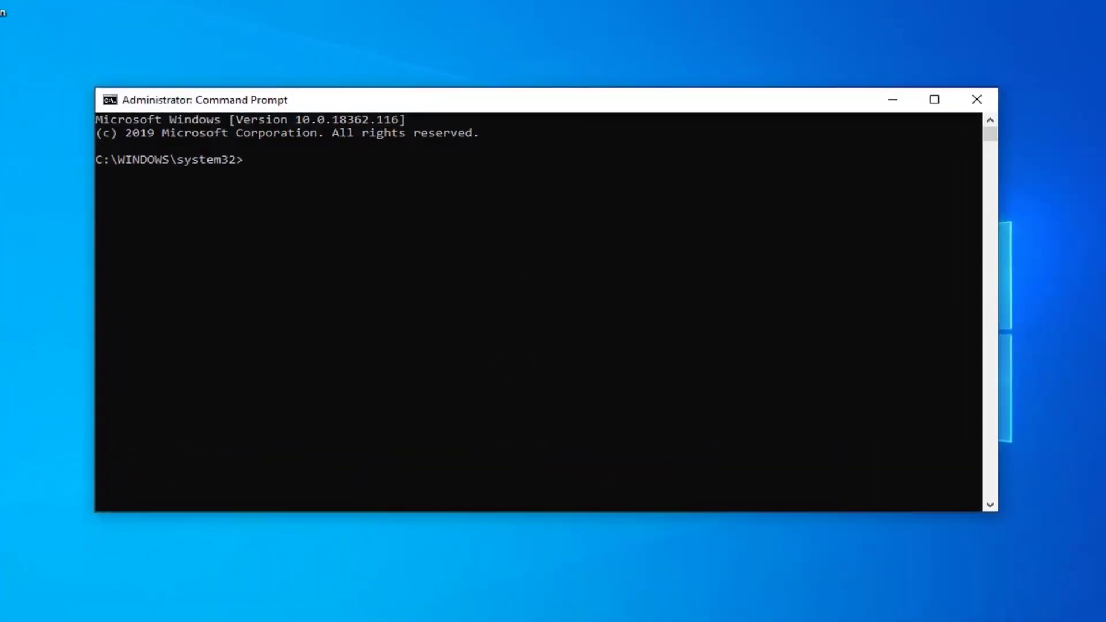
Step: Stop the wuauserv and cryptSvc services with pasted net stop commands
{"action": "mouse_move", "coordinate": [536, 111]}
{"action": "left_mouse_down"}
{"action": "mouse_move", "coordinate": [568, 109]}
{"action": "mouse_move", "coordinate": [521, 99]}
{"action": "left_mouse_up"}
{"action": "right_click", "coordinate": [522, 99]}
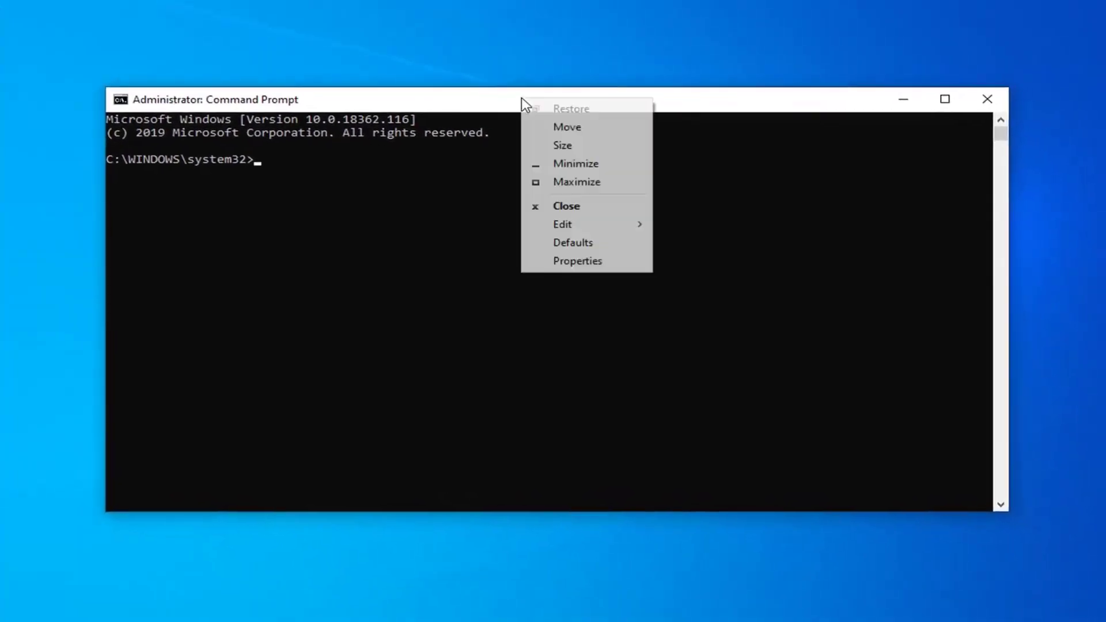
{"action": "left_click", "coordinate": [553, 226]}
{"action": "left_click", "coordinate": [686, 260]}
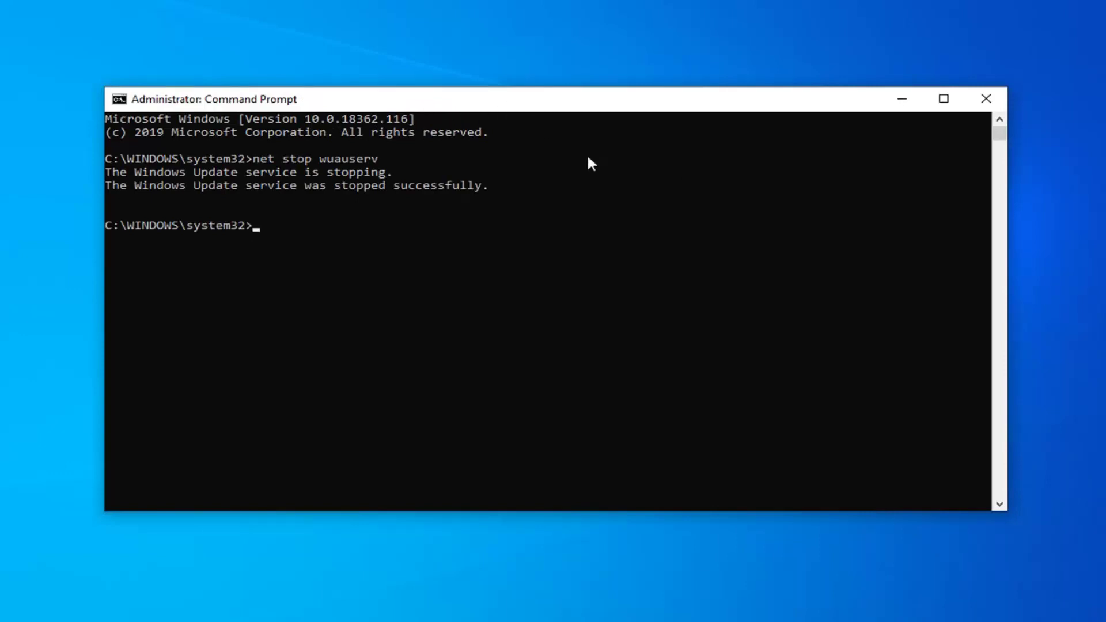
{"action": "right_click", "coordinate": [506, 104]}
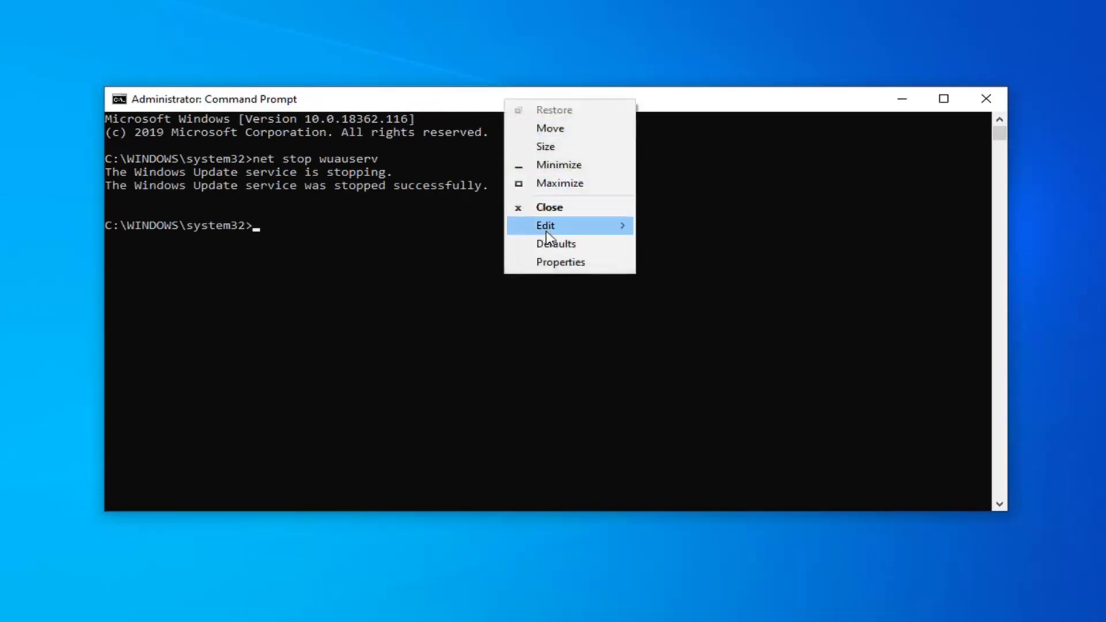
{"action": "mouse_move", "coordinate": [546, 228]}
{"action": "left_click", "coordinate": [653, 256]}
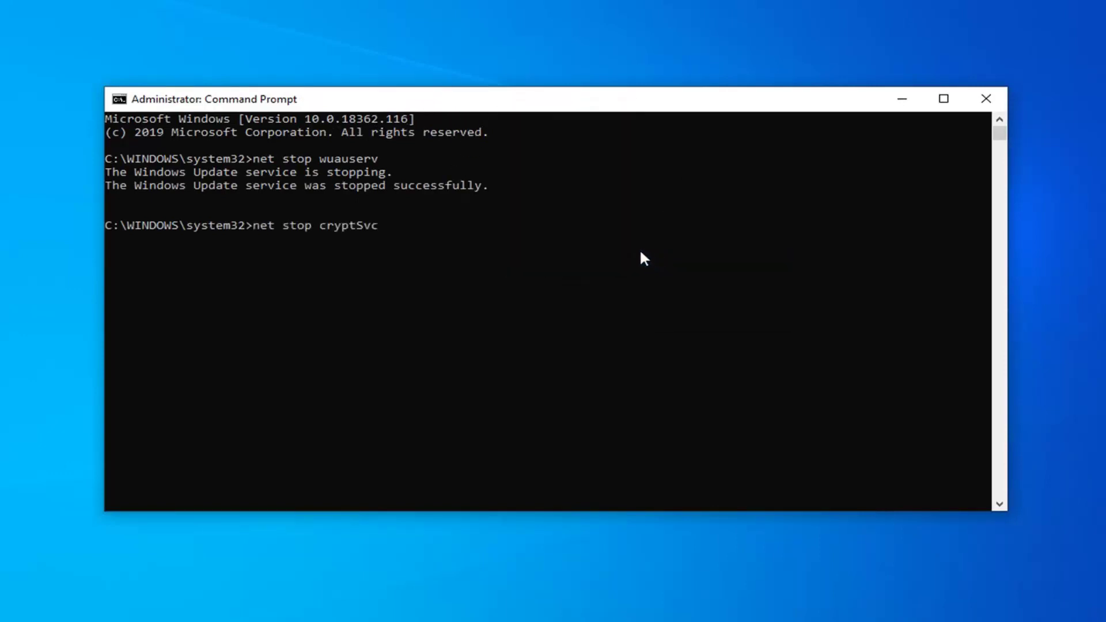
{"action": "key", "text": "Return"}
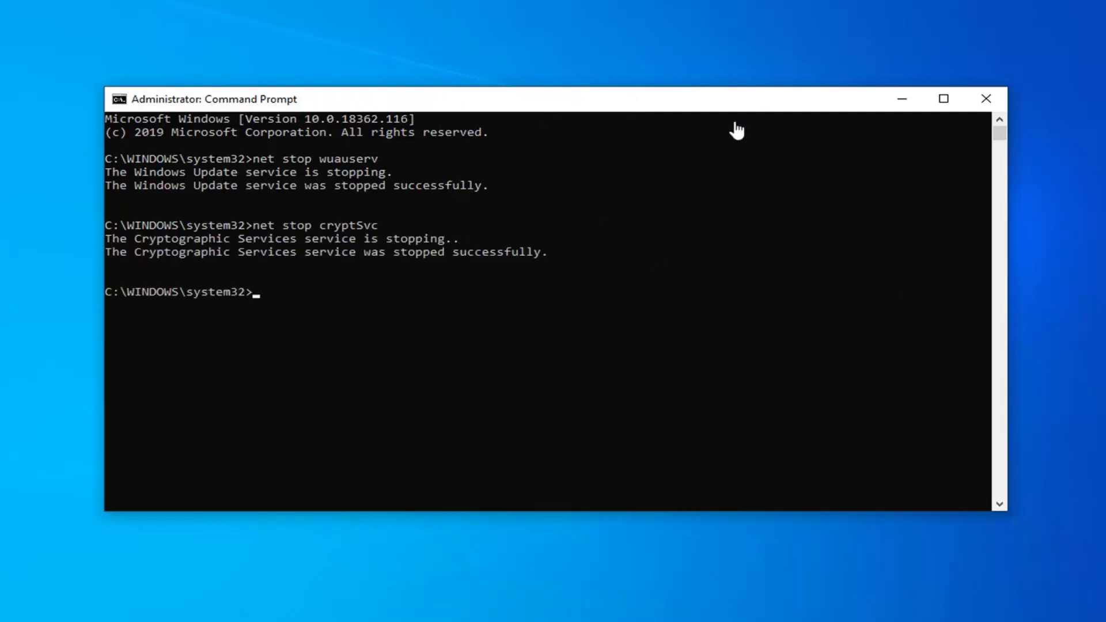
Step: Stop the bits service and run net stop msiserver, which reports not started
{"action": "right_click", "coordinate": [476, 103]}
{"action": "mouse_move", "coordinate": [532, 226]}
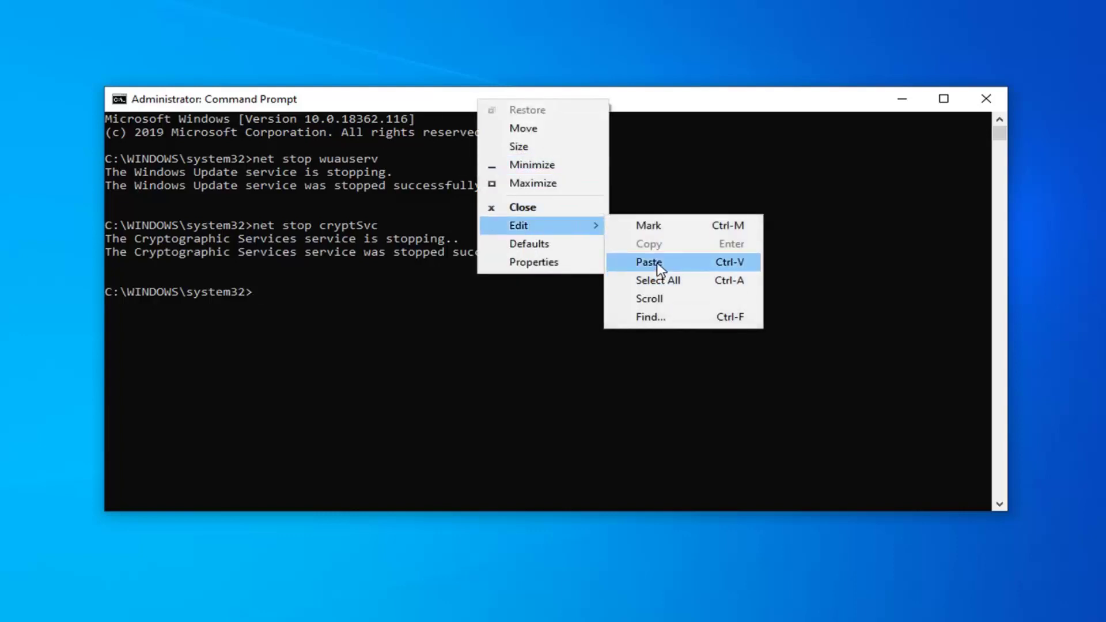
{"action": "left_click", "coordinate": [648, 262]}
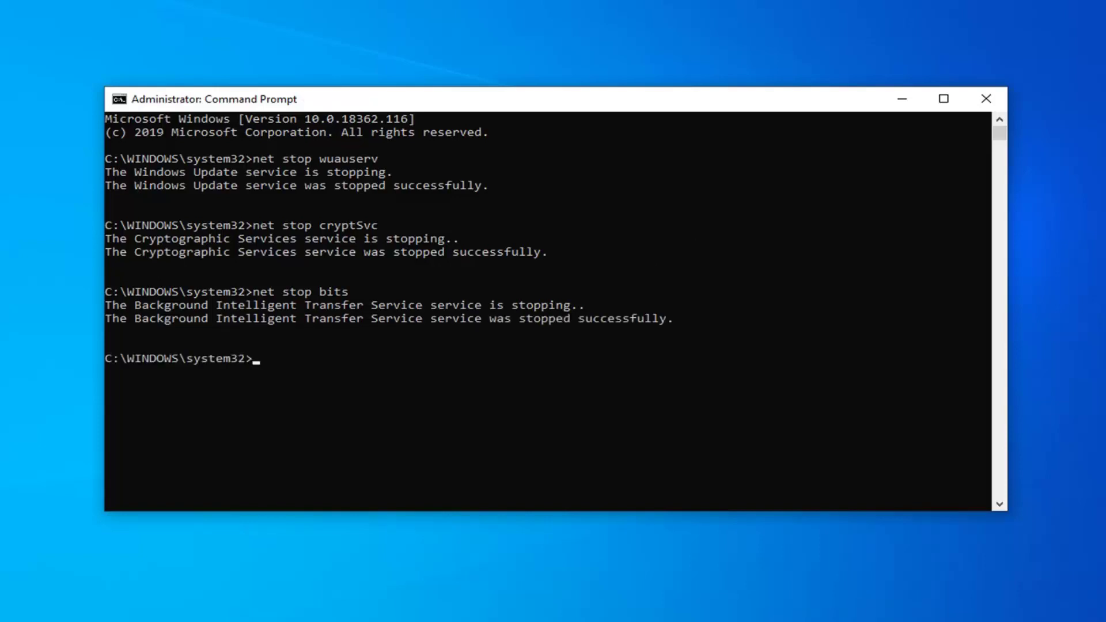
{"action": "right_click", "coordinate": [584, 99]}
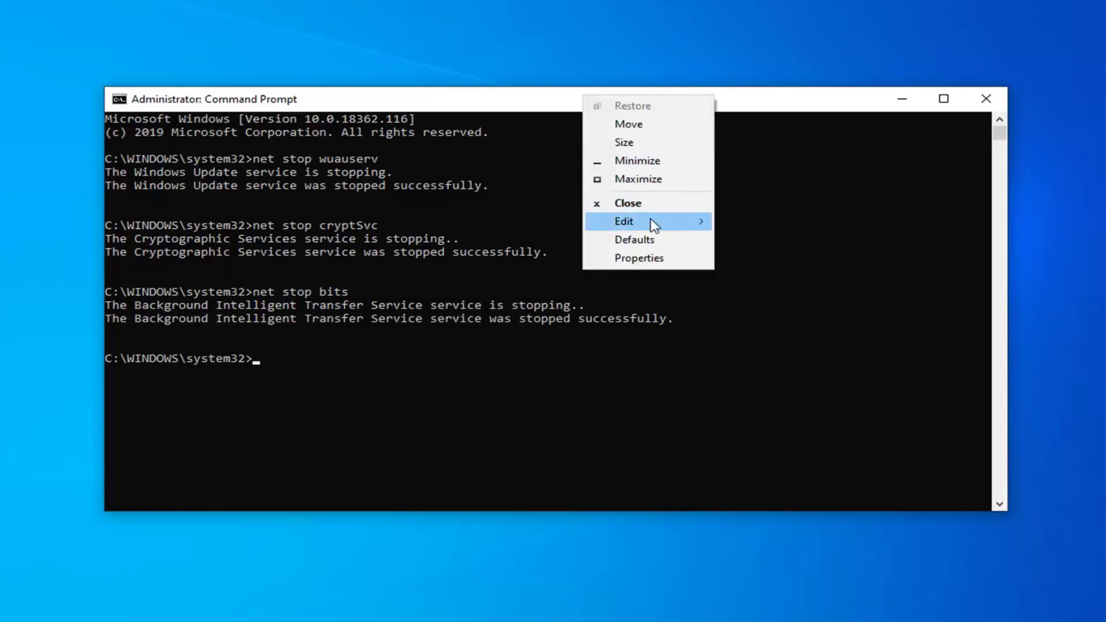
{"action": "mouse_move", "coordinate": [654, 224]}
{"action": "left_click", "coordinate": [802, 253]}
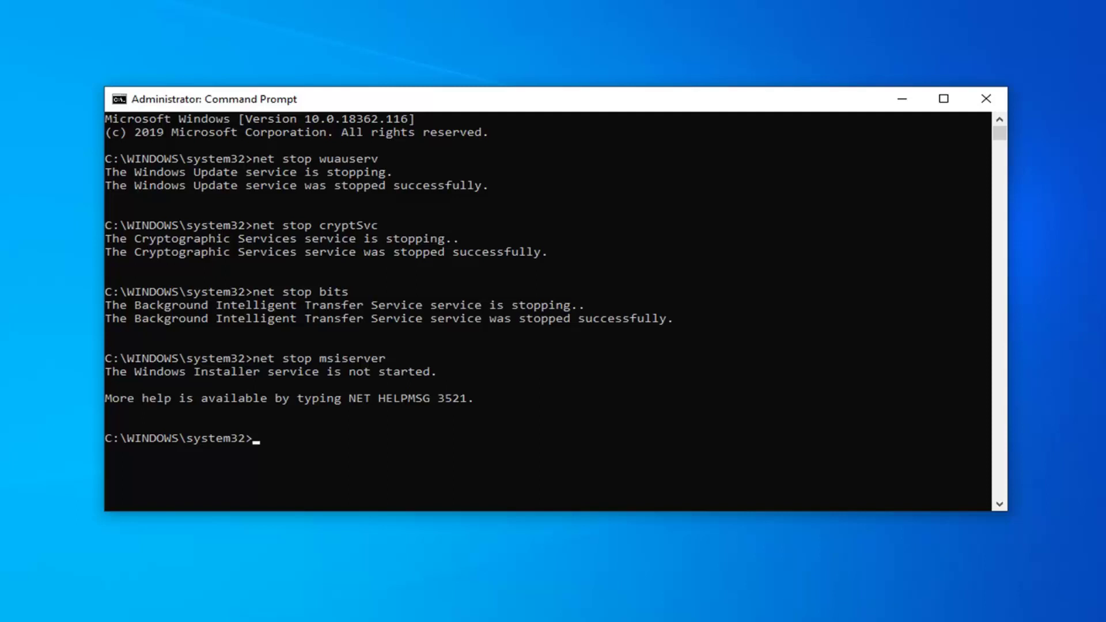
Step: Rename SoftwareDistribution to SoftwareDistribution.old; the catroot2 rename is denied
{"action": "right_click", "coordinate": [487, 104]}
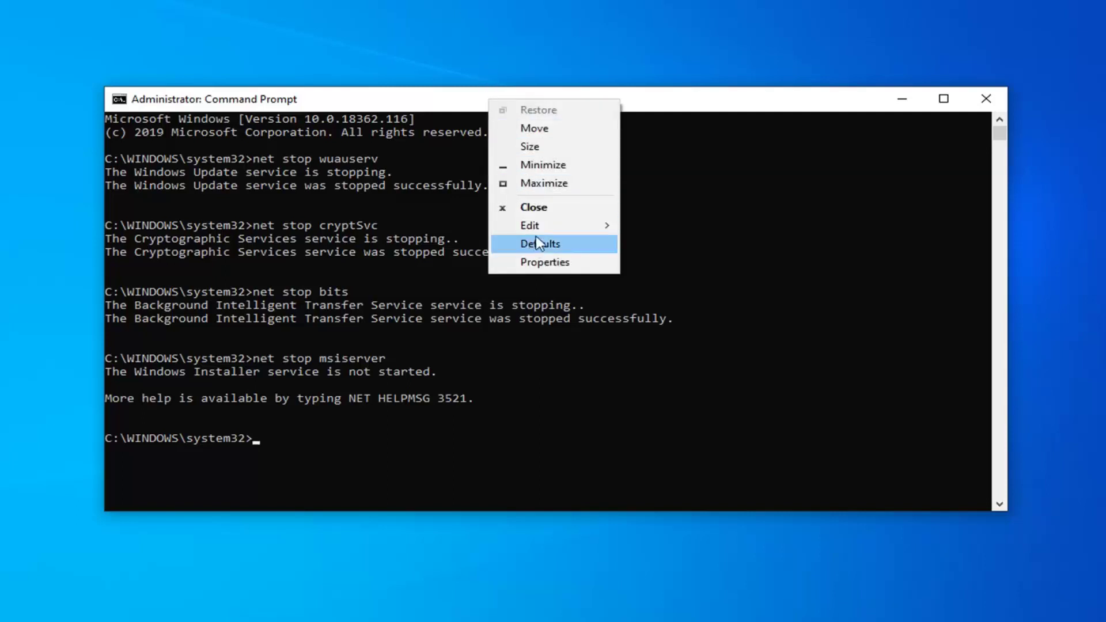
{"action": "mouse_move", "coordinate": [535, 225]}
{"action": "left_click", "coordinate": [677, 266]}
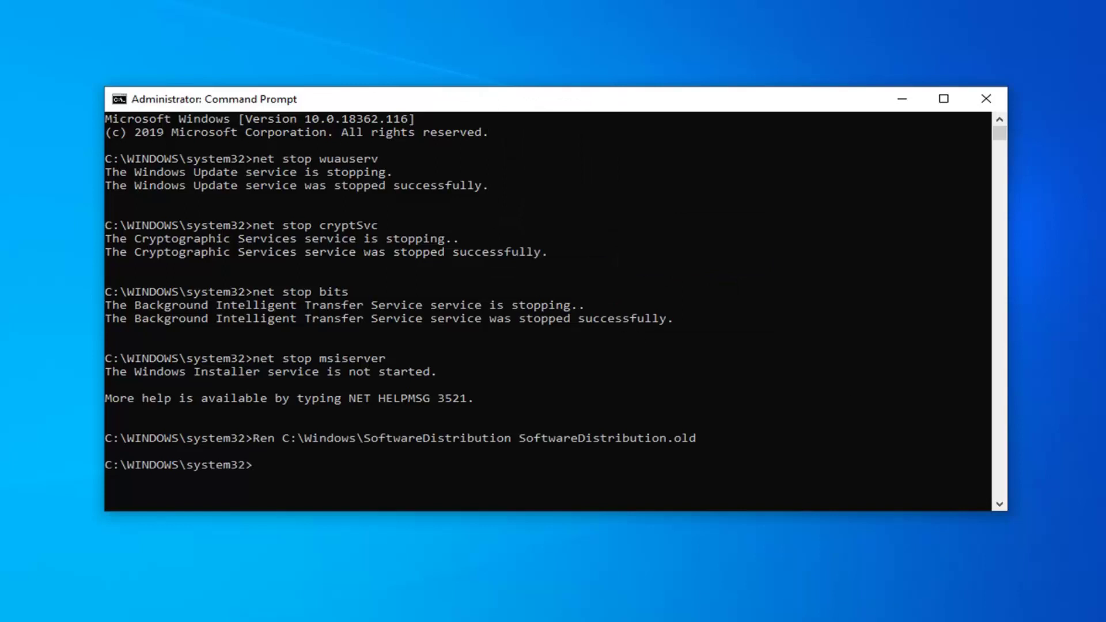
{"action": "right_click", "coordinate": [493, 104]}
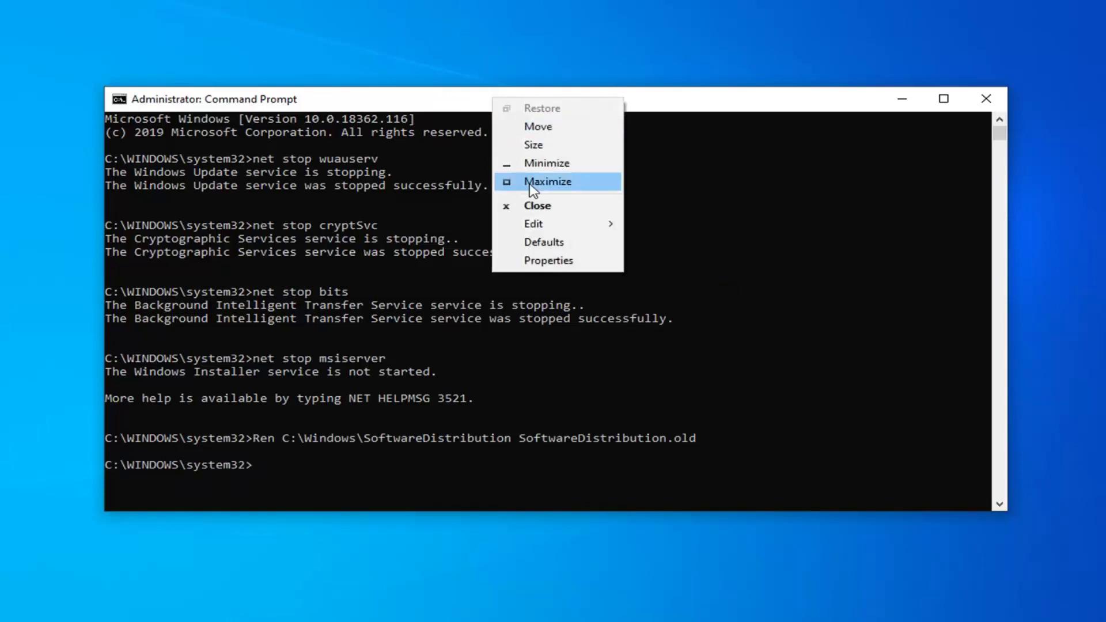
{"action": "mouse_move", "coordinate": [532, 225]}
{"action": "left_click", "coordinate": [712, 259]}
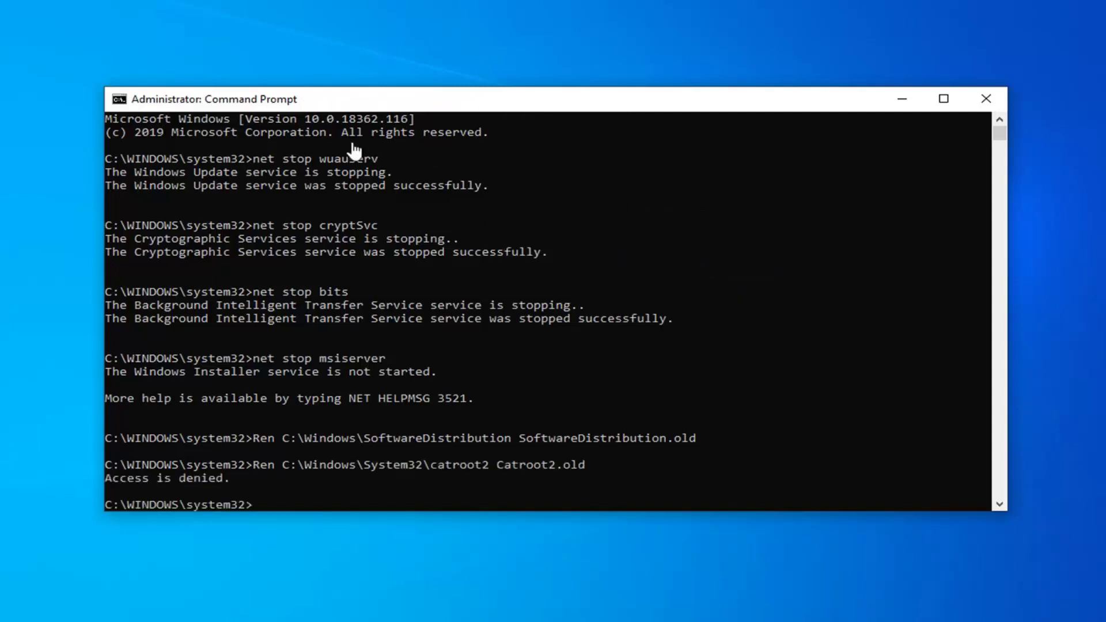
Step: Run net start for wuauserv and cryptSvc, the latter already running
{"action": "right_click", "coordinate": [421, 98]}
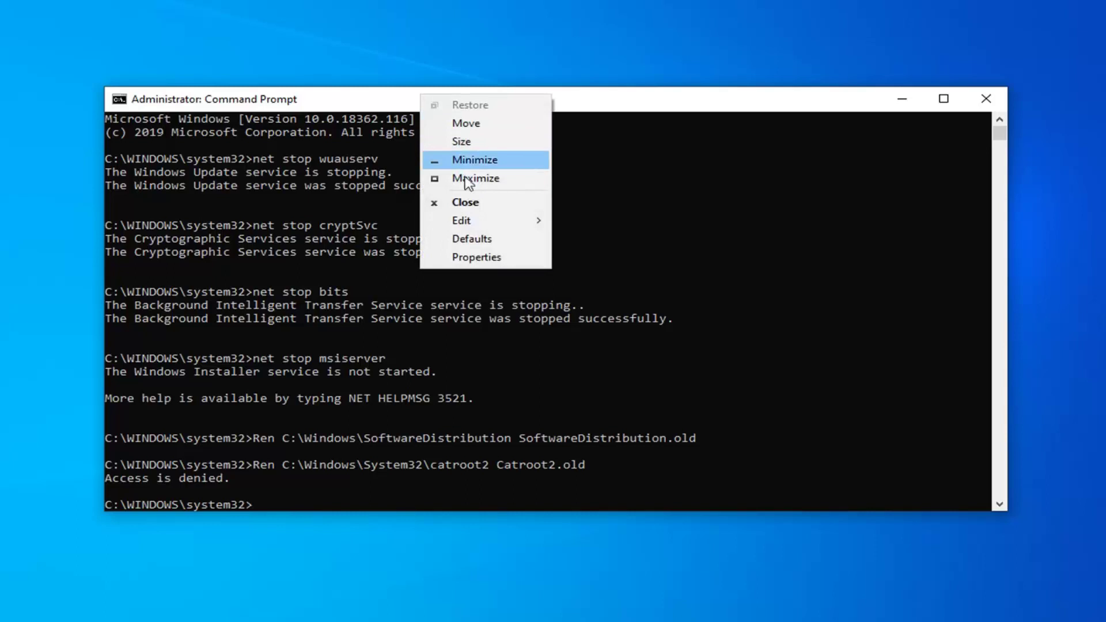
{"action": "mouse_move", "coordinate": [469, 227]}
{"action": "left_click", "coordinate": [583, 256]}
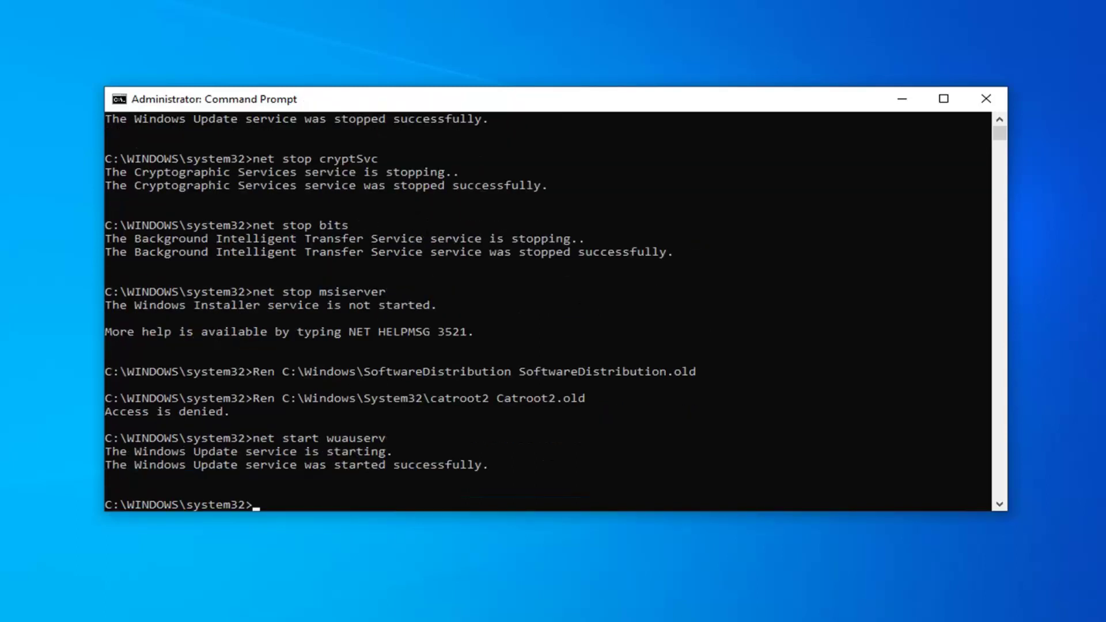
{"action": "right_click", "coordinate": [466, 101]}
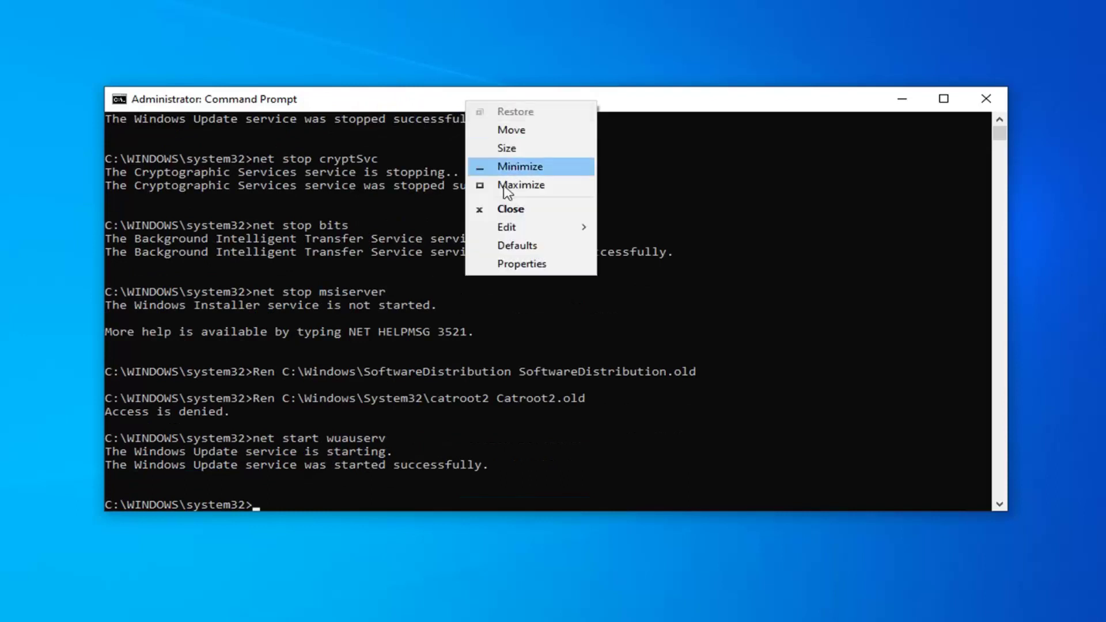
{"action": "mouse_move", "coordinate": [507, 228]}
{"action": "left_click", "coordinate": [657, 266]}
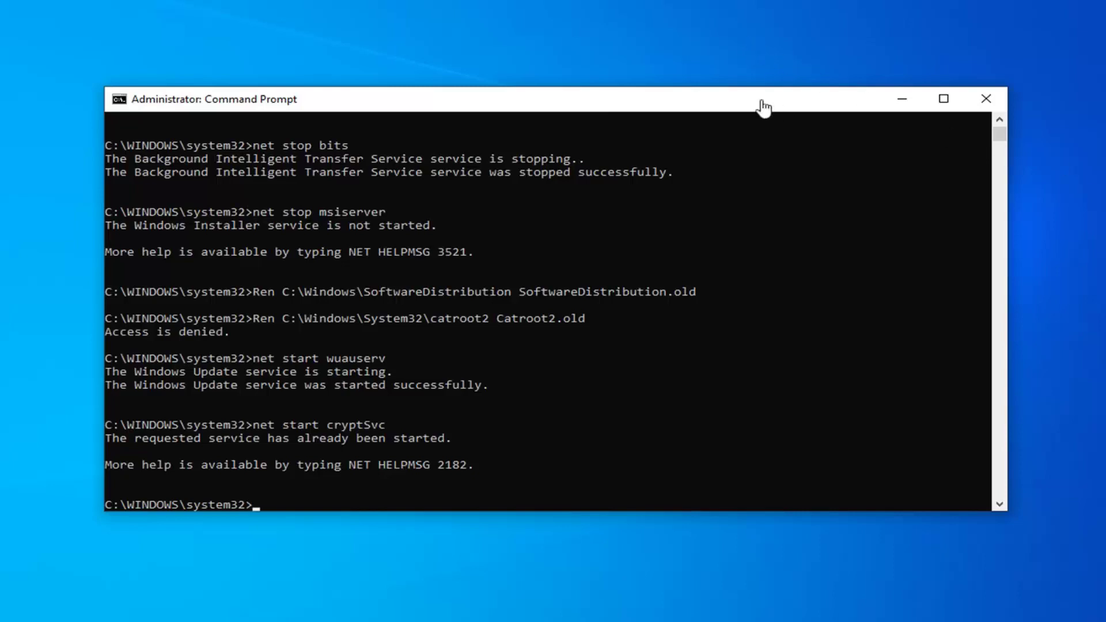
Step: Restart the bits and msiserver services with pasted net start commands
{"action": "right_click", "coordinate": [718, 113]}
{"action": "mouse_move", "coordinate": [822, 235]}
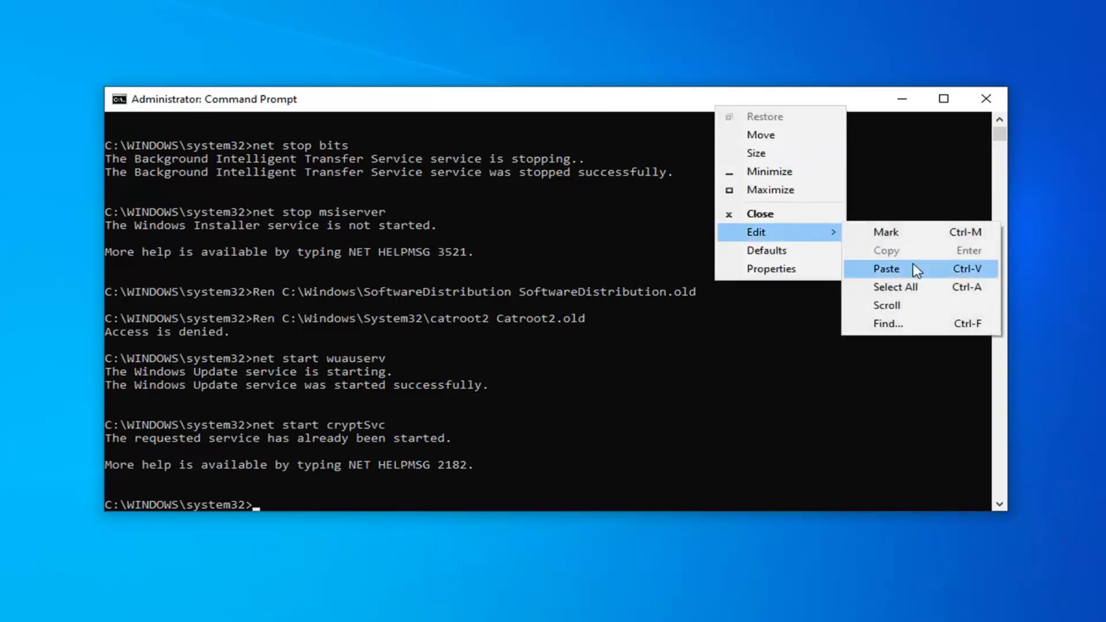
{"action": "left_click", "coordinate": [850, 268]}
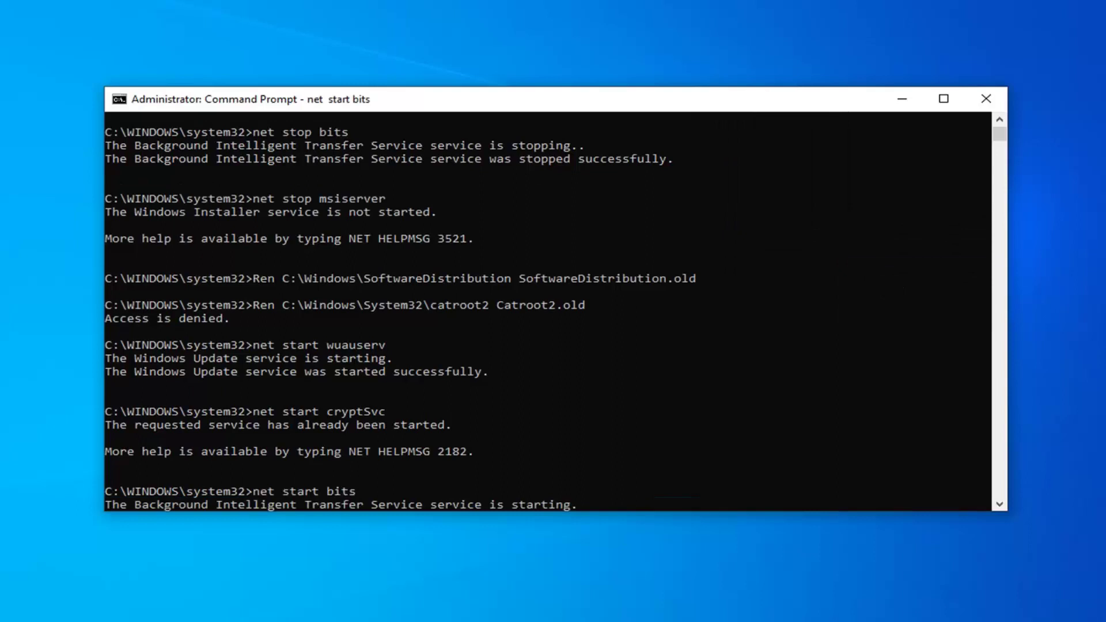
{"action": "right_click", "coordinate": [454, 103]}
{"action": "mouse_move", "coordinate": [500, 226]}
{"action": "left_click", "coordinate": [638, 264]}
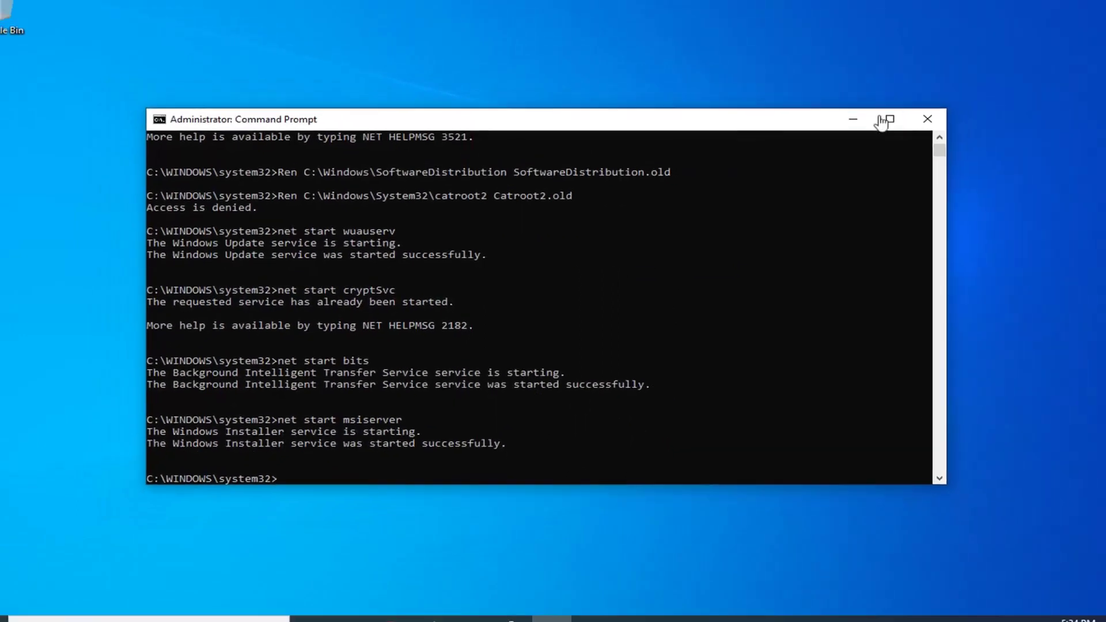
Step: Close Command Prompt, search Start for 'windows powershell', and run it as administrator
{"action": "left_click", "coordinate": [927, 119]}
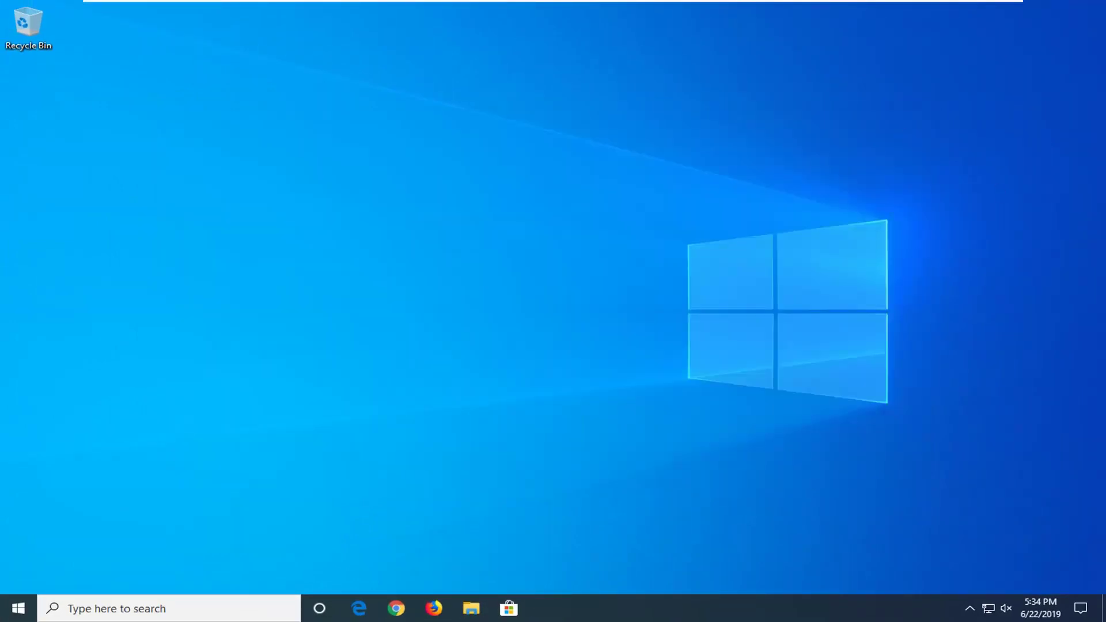
{"action": "left_click", "coordinate": [8, 610]}
{"action": "type", "text": "windows po"}
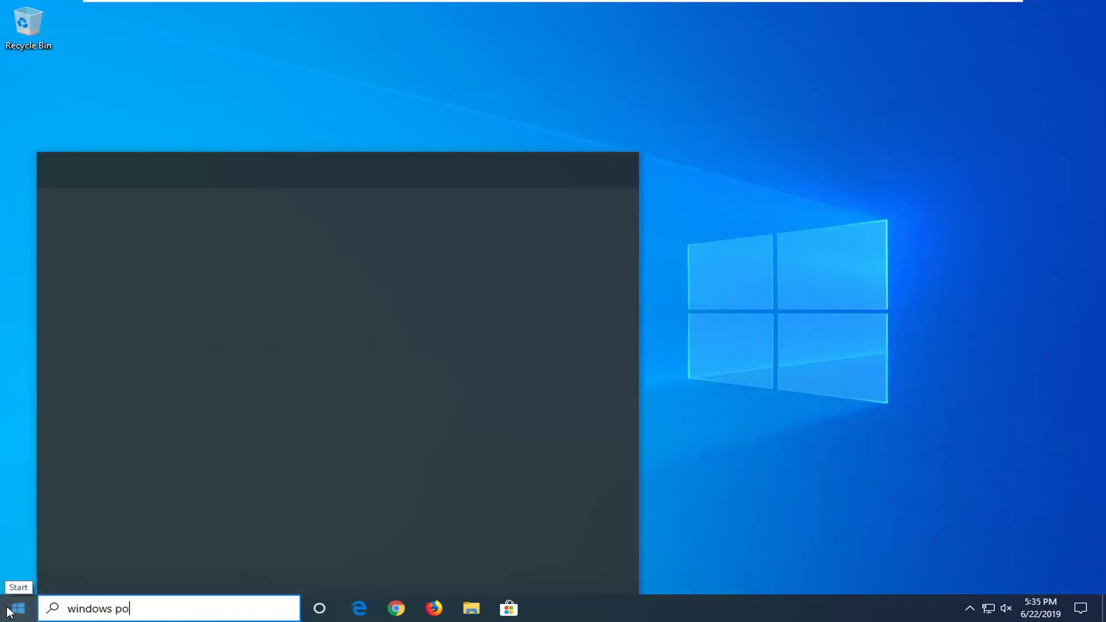
{"action": "type", "text": "wershell"}
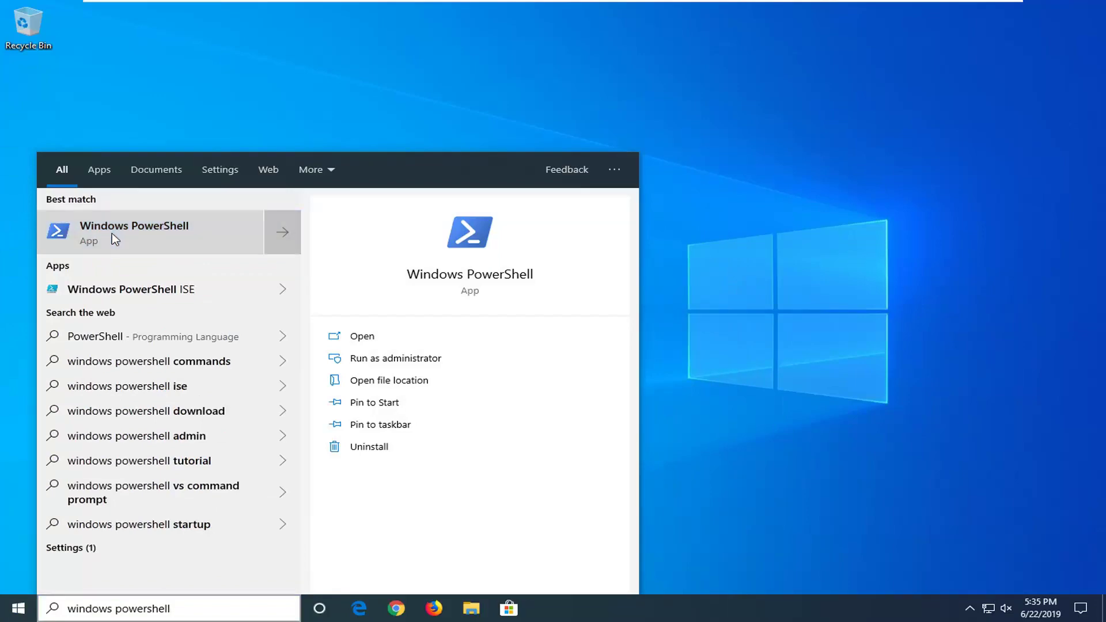
{"action": "right_click", "coordinate": [112, 232]}
{"action": "left_click", "coordinate": [190, 251]}
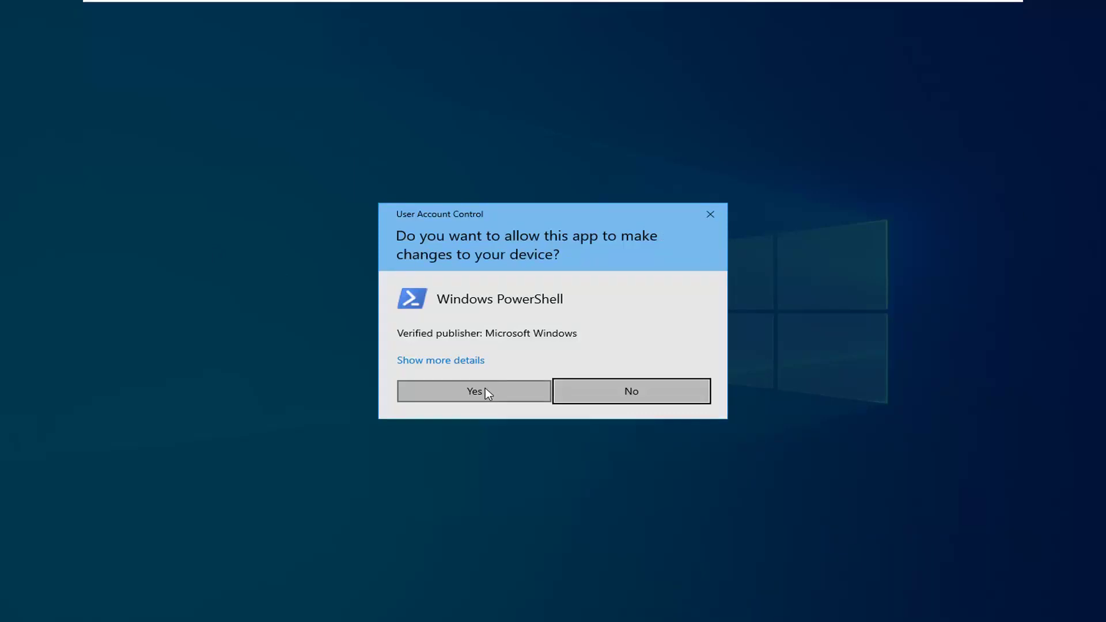
Step: Approve UAC and paste wuauclt.exe /updatenow into PowerShell, erasing the duplicated text
{"action": "left_click", "coordinate": [485, 391]}
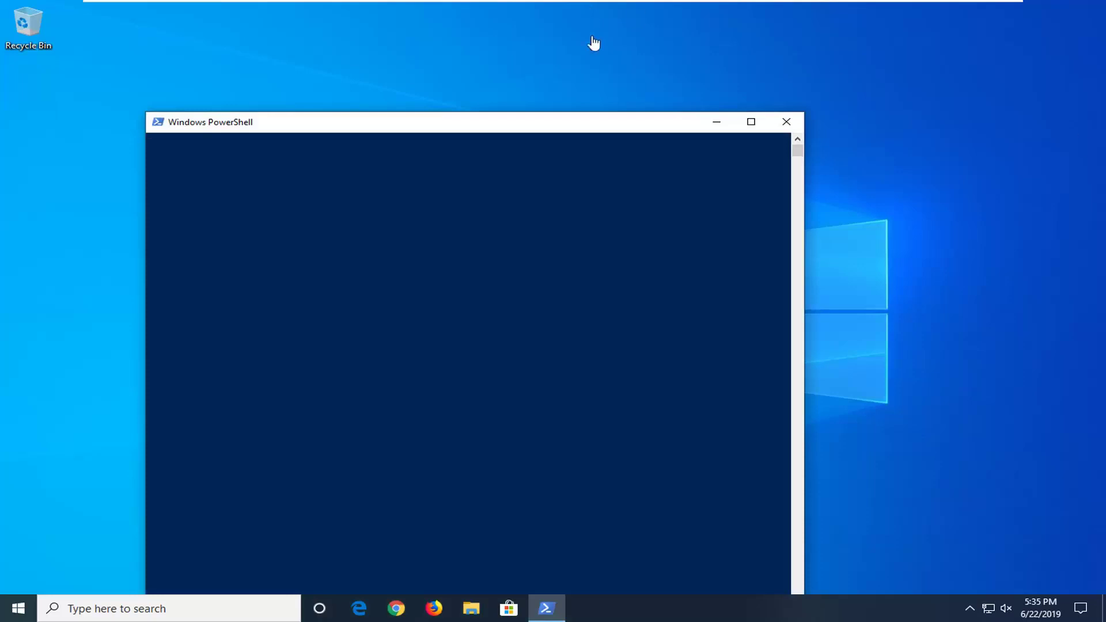
{"action": "left_click_drag", "start_coordinate": [509, 121], "coordinate": [577, 67]}
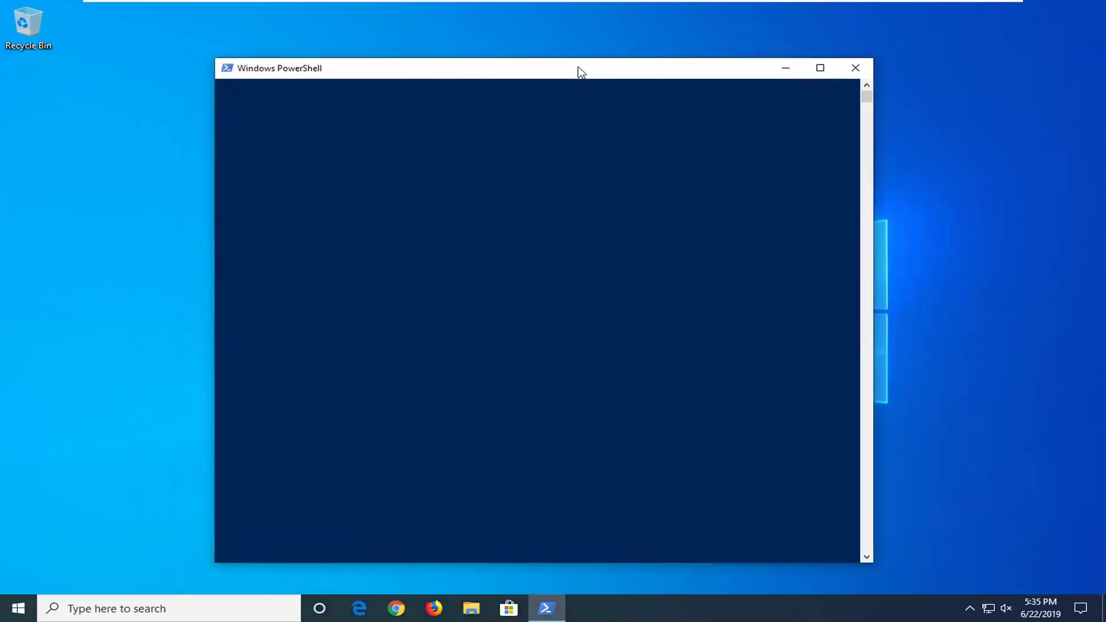
{"action": "right_click", "coordinate": [461, 71]}
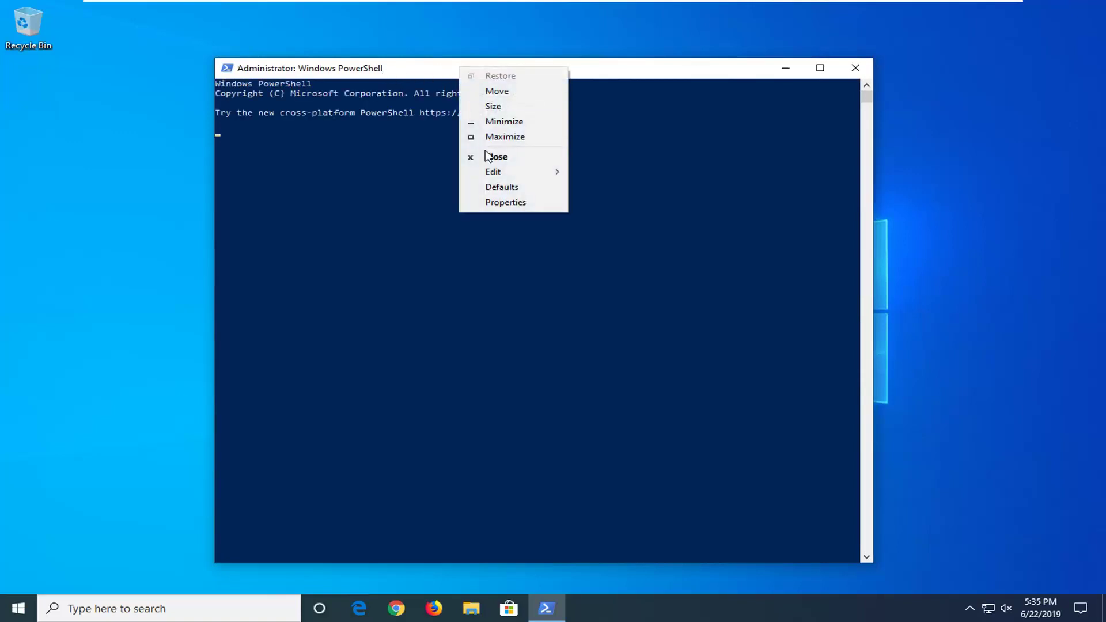
{"action": "mouse_move", "coordinate": [491, 171]}
{"action": "left_click", "coordinate": [602, 204]}
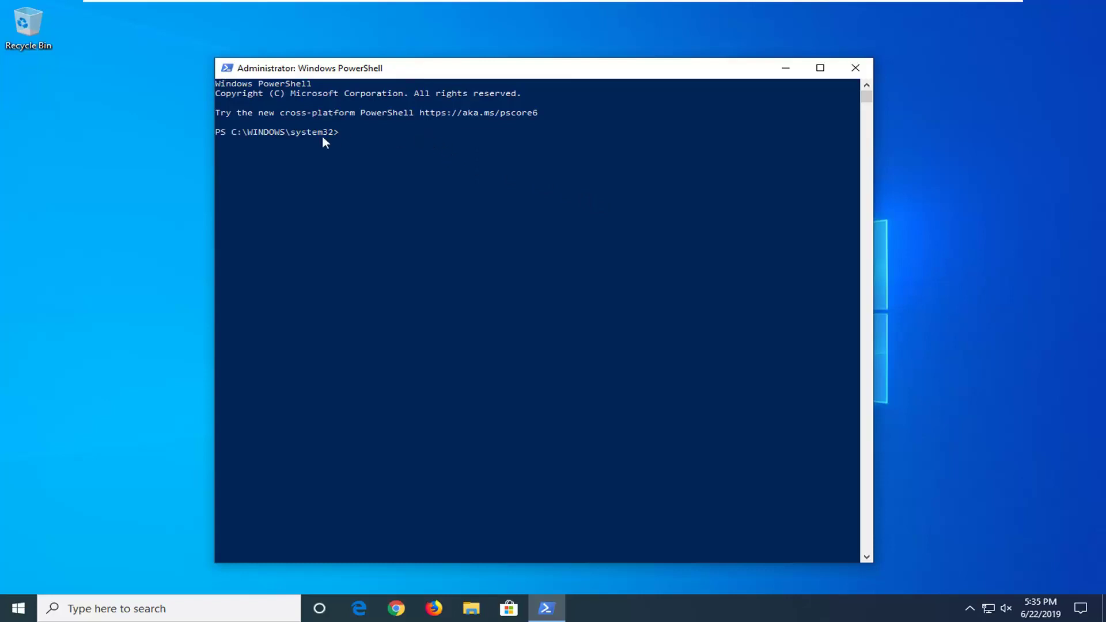
{"action": "right_click", "coordinate": [445, 76]}
{"action": "mouse_move", "coordinate": [476, 176]}
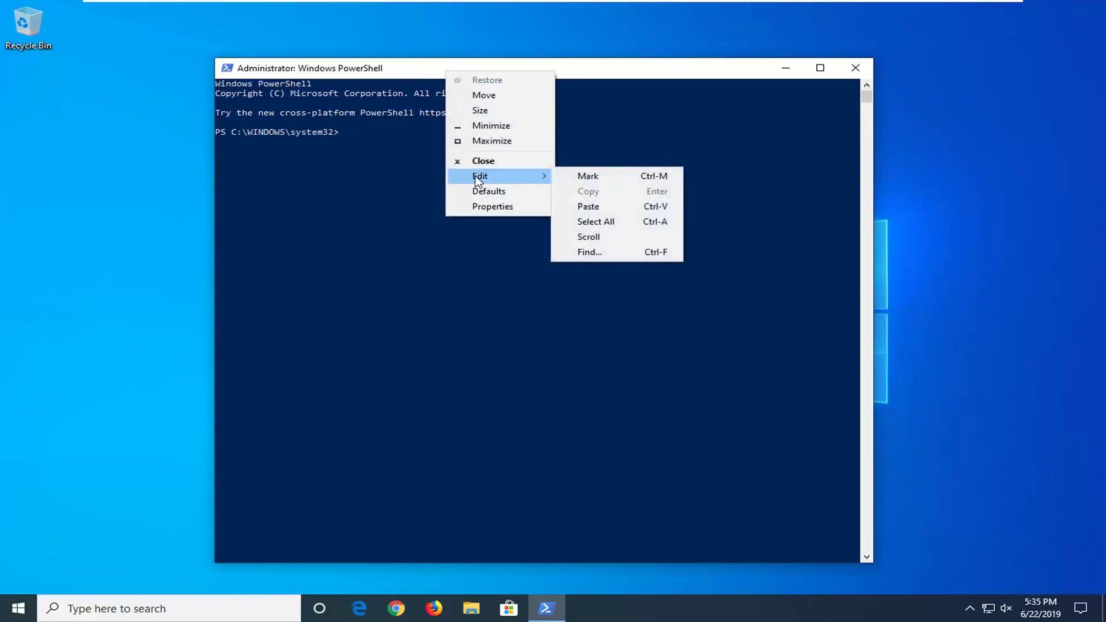
{"action": "left_click", "coordinate": [592, 205]}
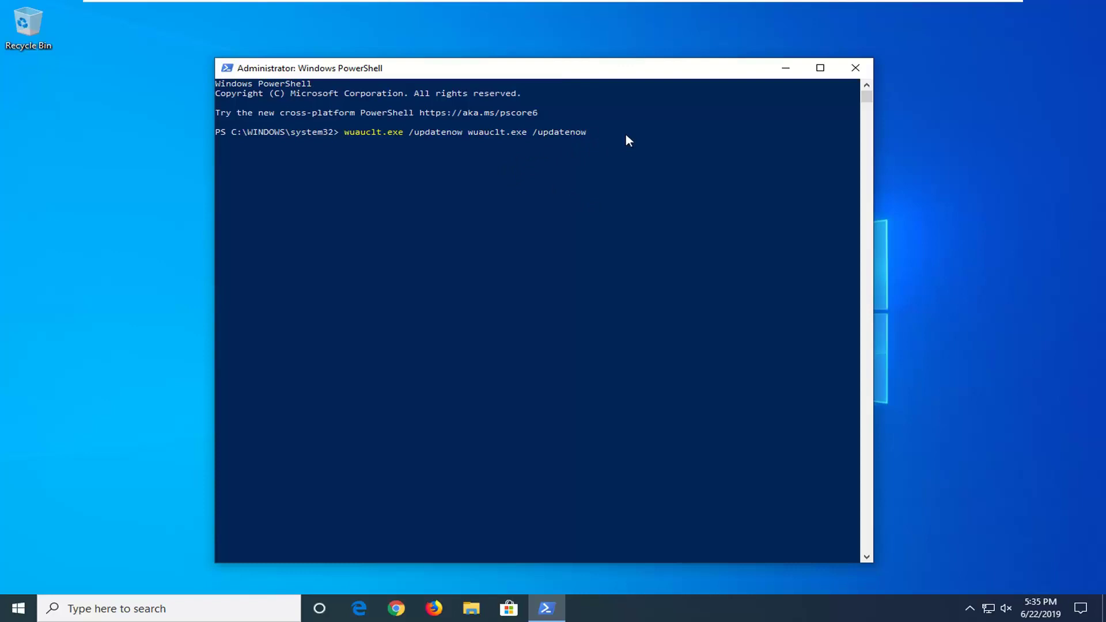
{"action": "key", "text": "BackSpace"}
{"action": "key", "text": "BackSpace"}
{"action": "key", "text": "BackSpace"}
{"action": "key", "text": "BackSpace"}
{"action": "key", "text": "BackSpace"}
{"action": "key", "text": "BackSpace"}
{"action": "key", "text": "BackSpace"}
{"action": "key", "text": "BackSpace"}
{"action": "key", "text": "BackSpace"}
{"action": "key", "text": "BackSpace"}
{"action": "key", "text": "BackSpace"}
{"action": "key", "text": "BackSpace"}
{"action": "key", "text": "BackSpace"}
{"action": "key", "text": "BackSpace"}
{"action": "key", "text": "BackSpace"}
{"action": "key", "text": "BackSpace"}
{"action": "key", "text": "BackSpace"}
{"action": "key", "text": "BackSpace"}
{"action": "key", "text": "BackSpace"}
{"action": "key", "text": "BackSpace"}
{"action": "key", "text": "BackSpace"}
{"action": "key", "text": "BackSpace"}
{"action": "key", "text": "BackSpace"}
{"action": "key", "text": "BackSpace"}
{"action": "key", "text": "BackSpace"}
{"action": "key", "text": "BackSpace"}
{"action": "key", "text": "BackSpace"}
{"action": "key", "text": "BackSpace"}
{"action": "key", "text": "BackSpace"}
{"action": "key", "text": "BackSpace"}
{"action": "key", "text": "BackSpace"}
{"action": "key", "text": "BackSpace"}
{"action": "key", "text": "BackSpace"}
{"action": "key", "text": "BackSpace"}
{"action": "key", "text": "BackSpace"}
{"action": "key", "text": "BackSpace"}
Step: Paste a clean copy of wuauclt.exe /updatenow and run it
{"action": "right_click", "coordinate": [459, 73]}
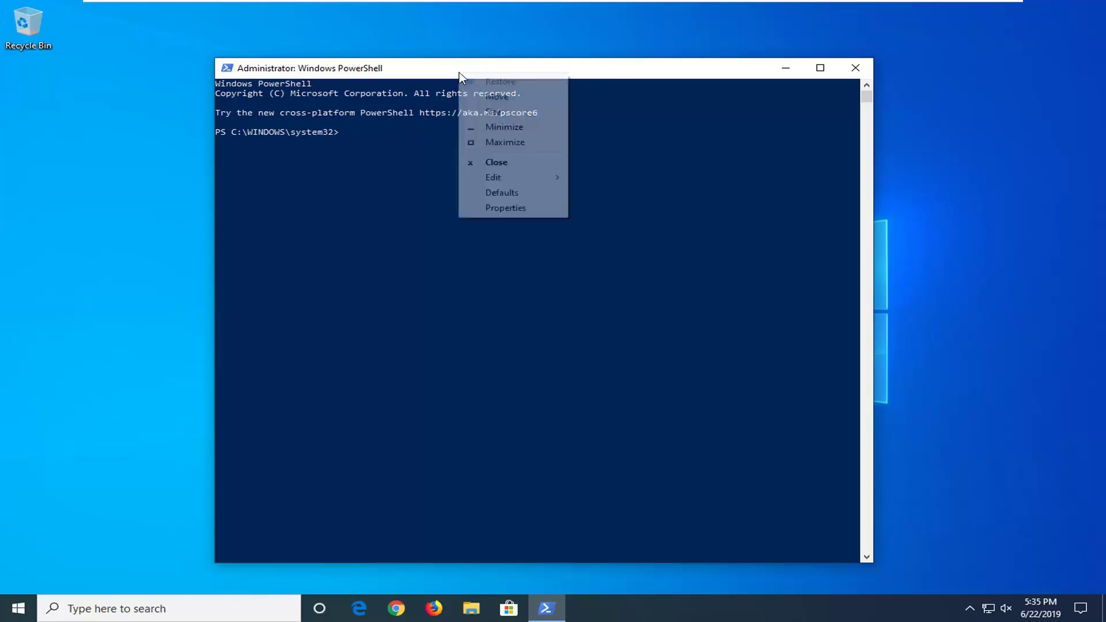
{"action": "mouse_move", "coordinate": [536, 177]}
{"action": "left_click", "coordinate": [601, 208]}
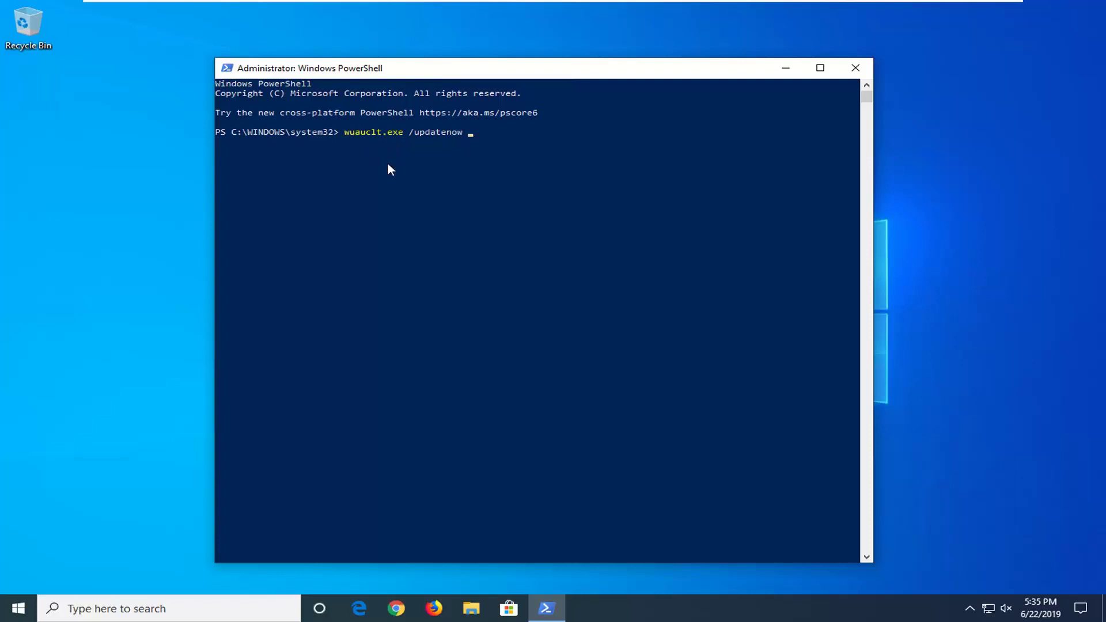
{"action": "key", "text": "Return"}
Step: Close the elevated Windows PowerShell window
{"action": "left_click", "coordinate": [855, 68]}
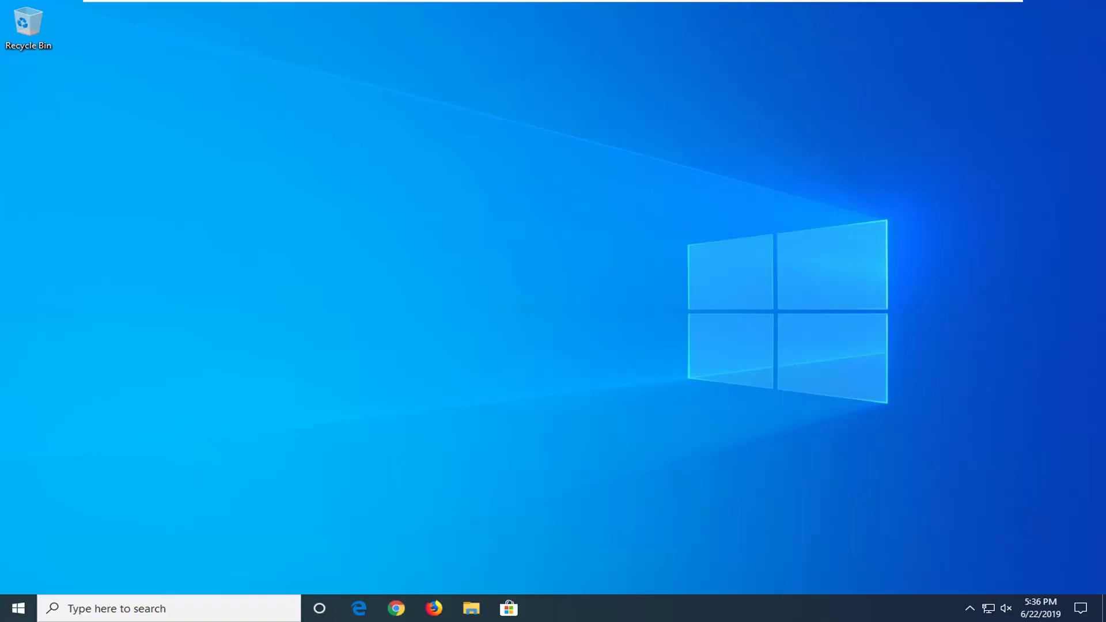
Step: Launch File Explorer from a Start search for 'file explorer' and go to This PC
{"action": "left_click", "coordinate": [13, 609]}
{"action": "type", "text": "file explorer"}
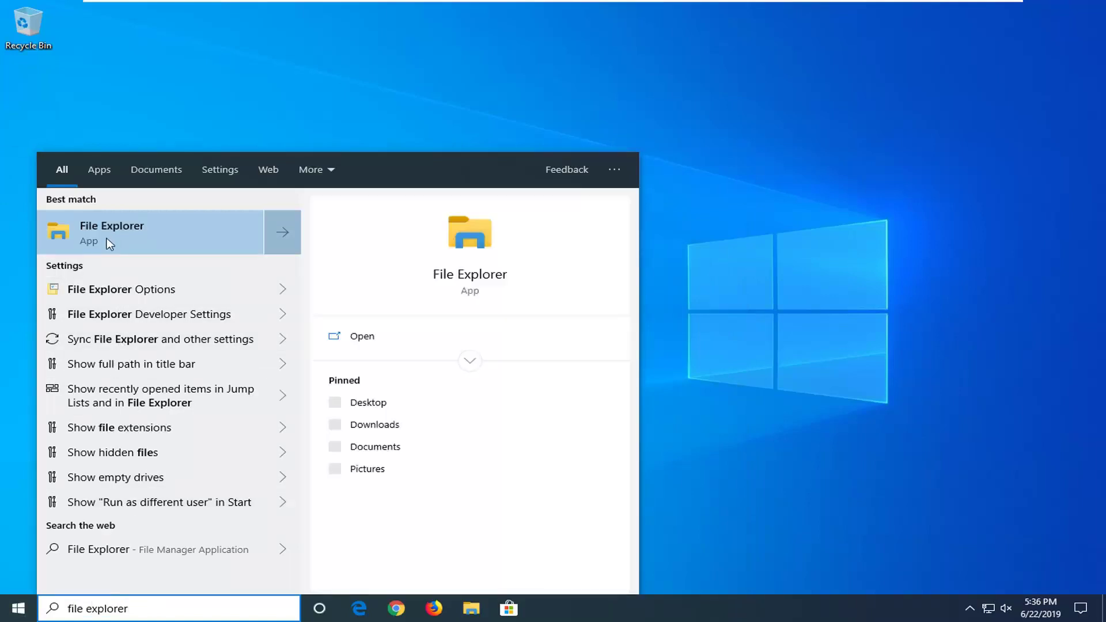
{"action": "left_click", "coordinate": [114, 252]}
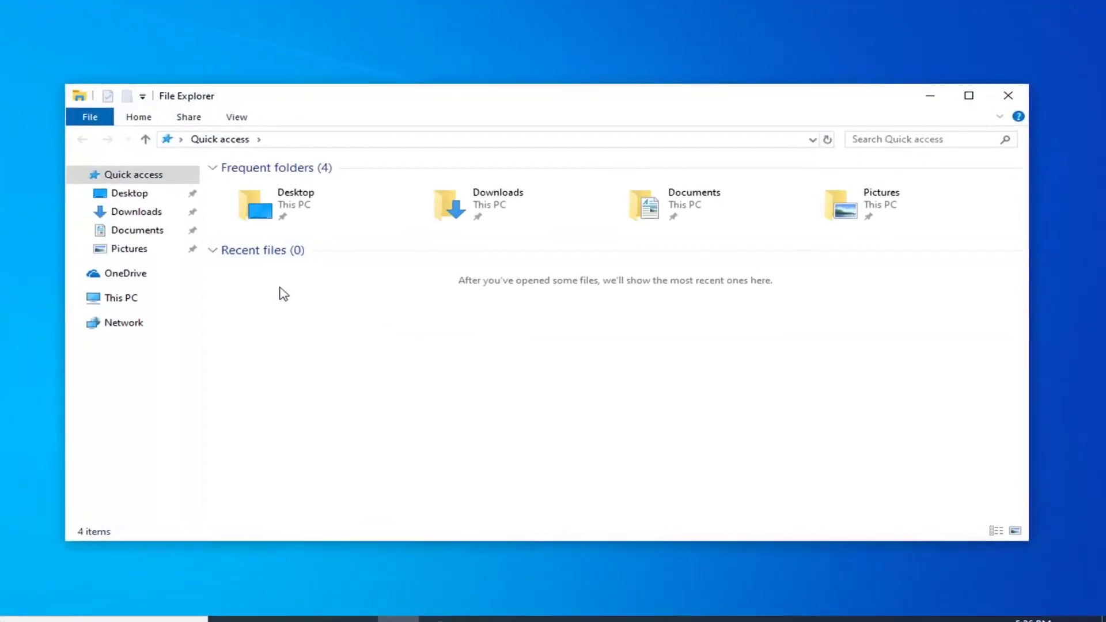
{"action": "left_click", "coordinate": [120, 298]}
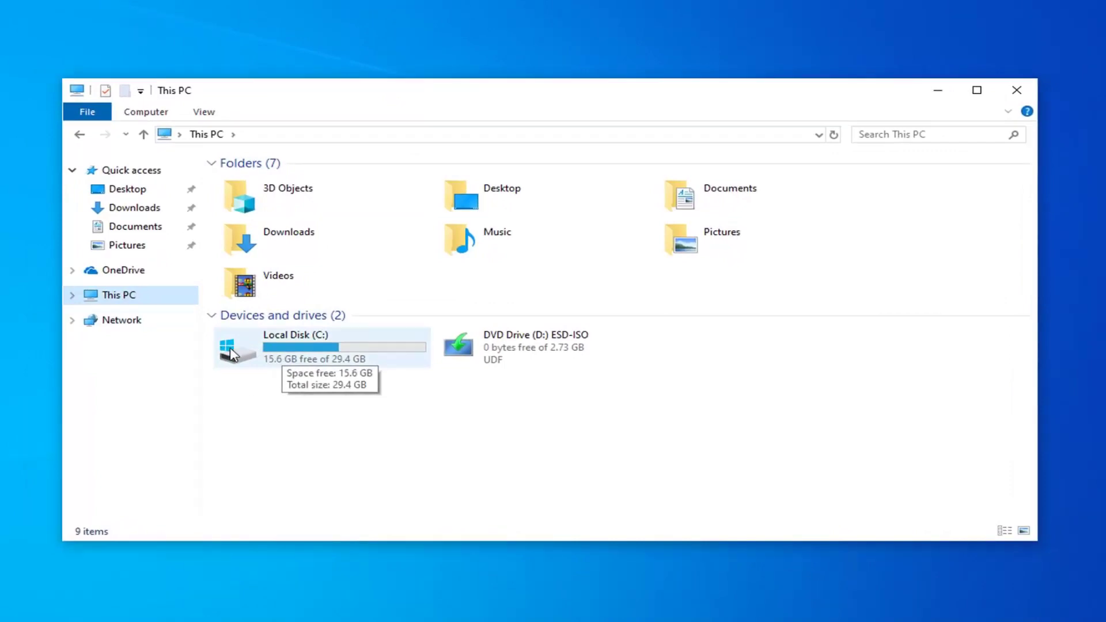
Step: Browse from Local Disk (C:) into Windows and open the SoftwareDistribution folder
{"action": "double_click", "coordinate": [285, 361]}
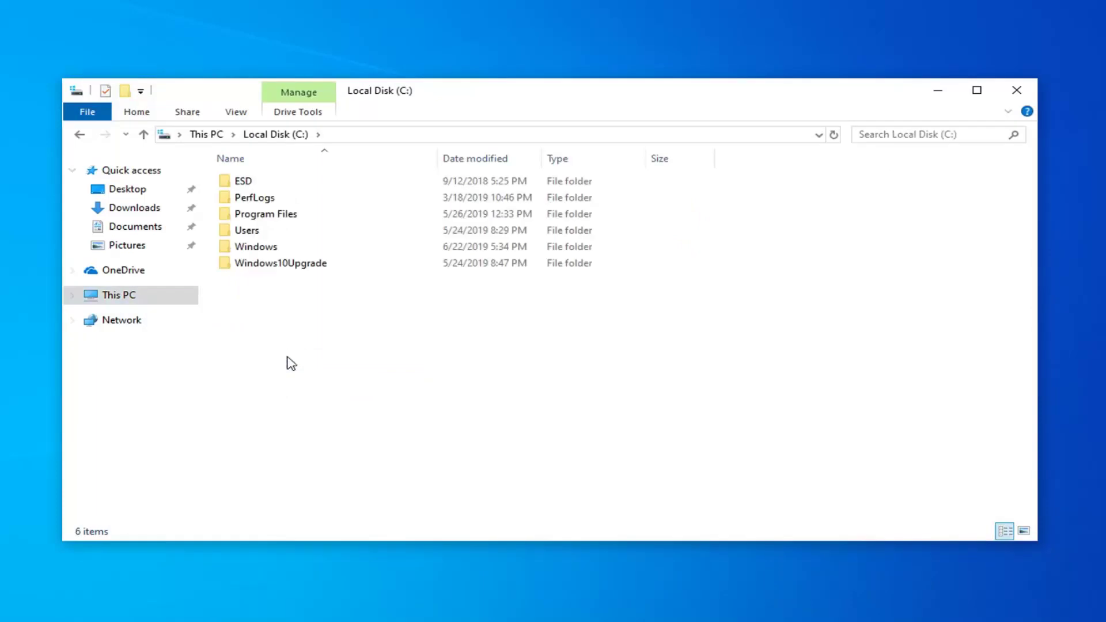
{"action": "double_click", "coordinate": [258, 248]}
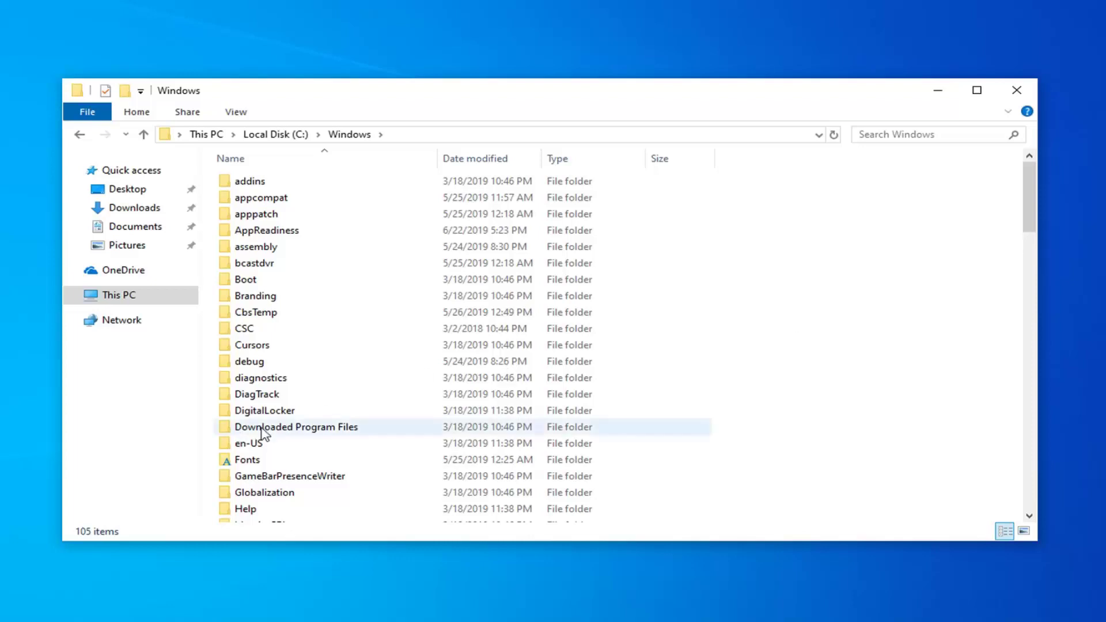
{"action": "scroll", "coordinate": [284, 427], "scroll_direction": "down", "scroll_amount": 7}
{"action": "scroll", "coordinate": [282, 439], "scroll_direction": "down", "scroll_amount": 8}
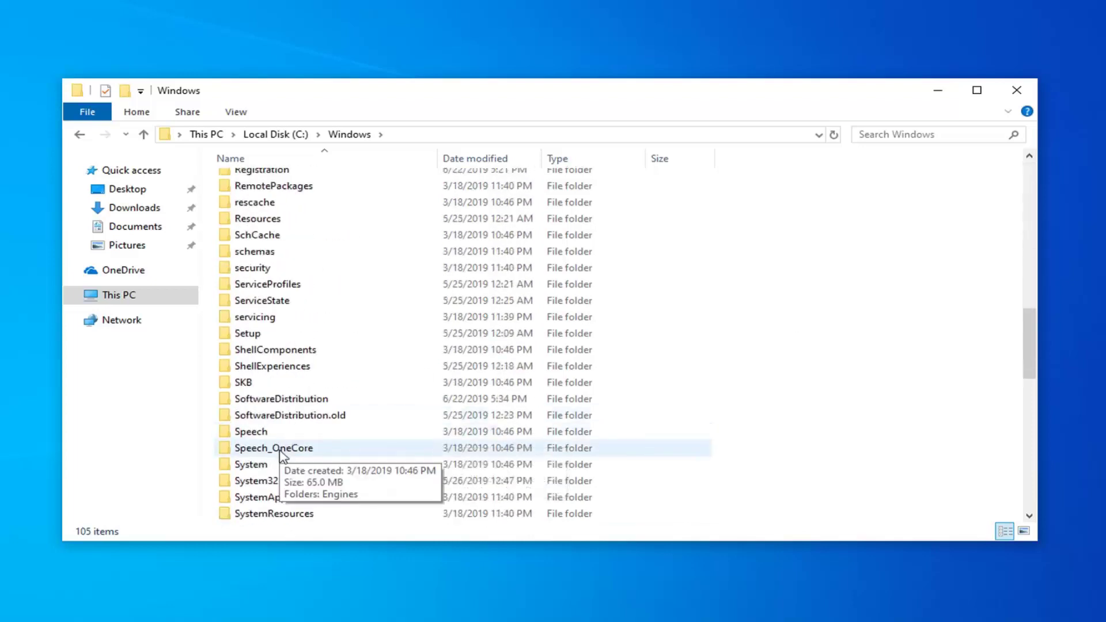
{"action": "left_click", "coordinate": [294, 403]}
{"action": "double_click", "coordinate": [295, 403]}
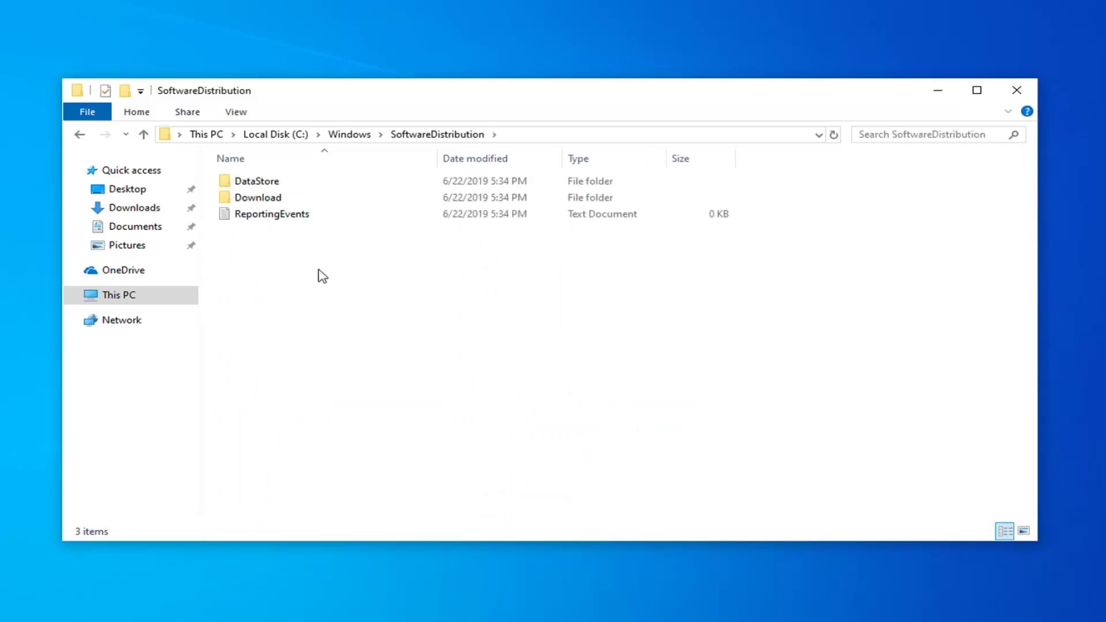
Step: Delete all SoftwareDistribution items, skipping in-use DataStore and ReportingEvents, then close Explorer
{"action": "key", "text": "ctrl+a"}
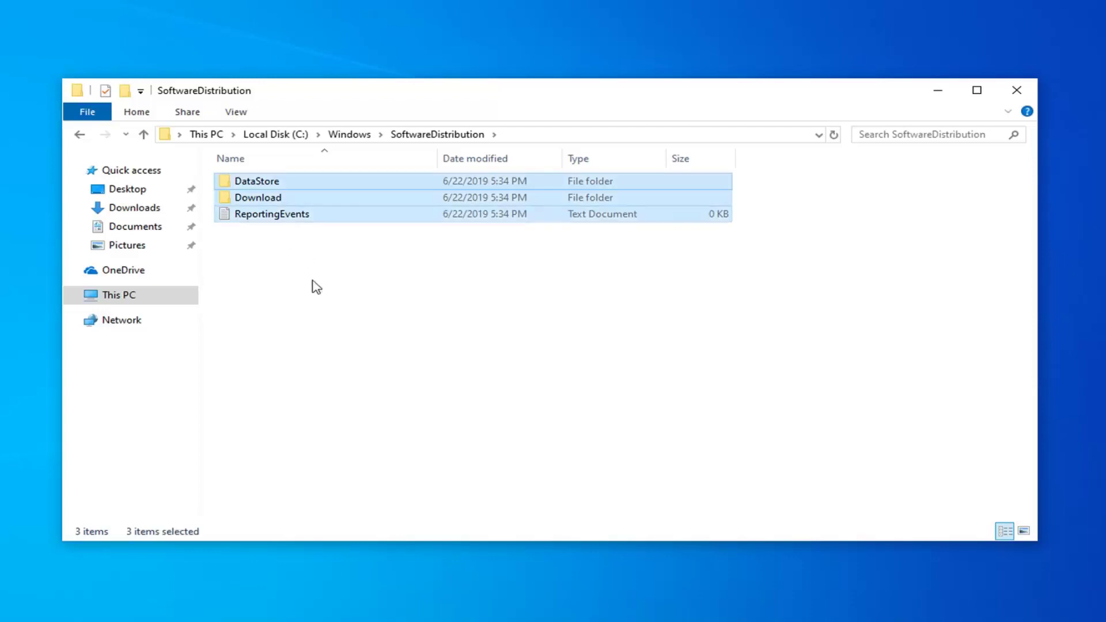
{"action": "right_click", "coordinate": [277, 191]}
{"action": "left_click", "coordinate": [333, 356]}
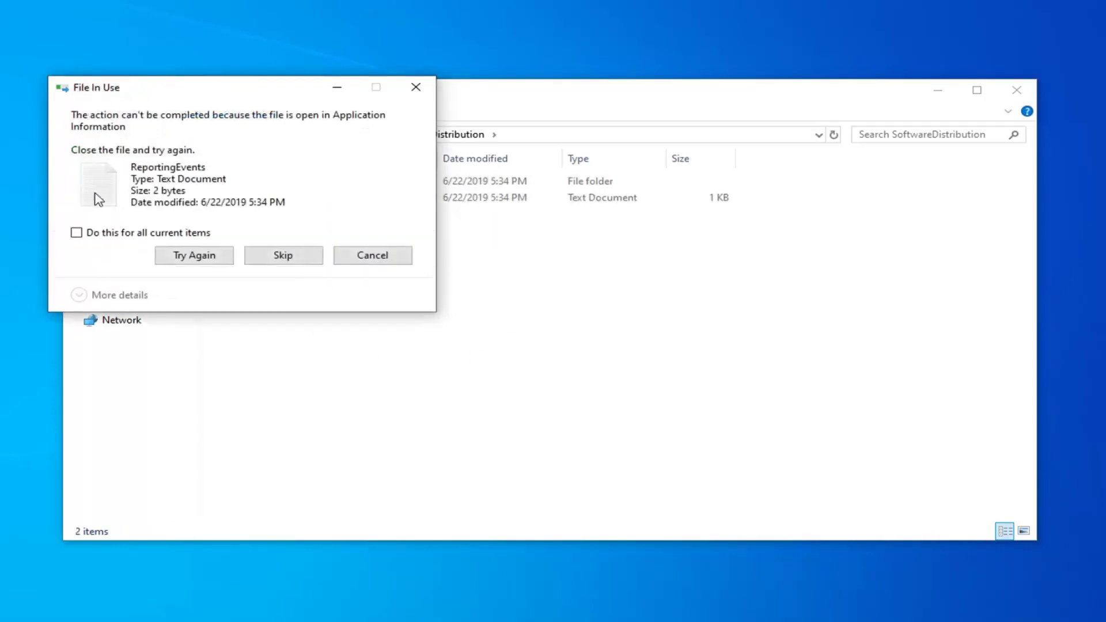
{"action": "left_click", "coordinate": [297, 257]}
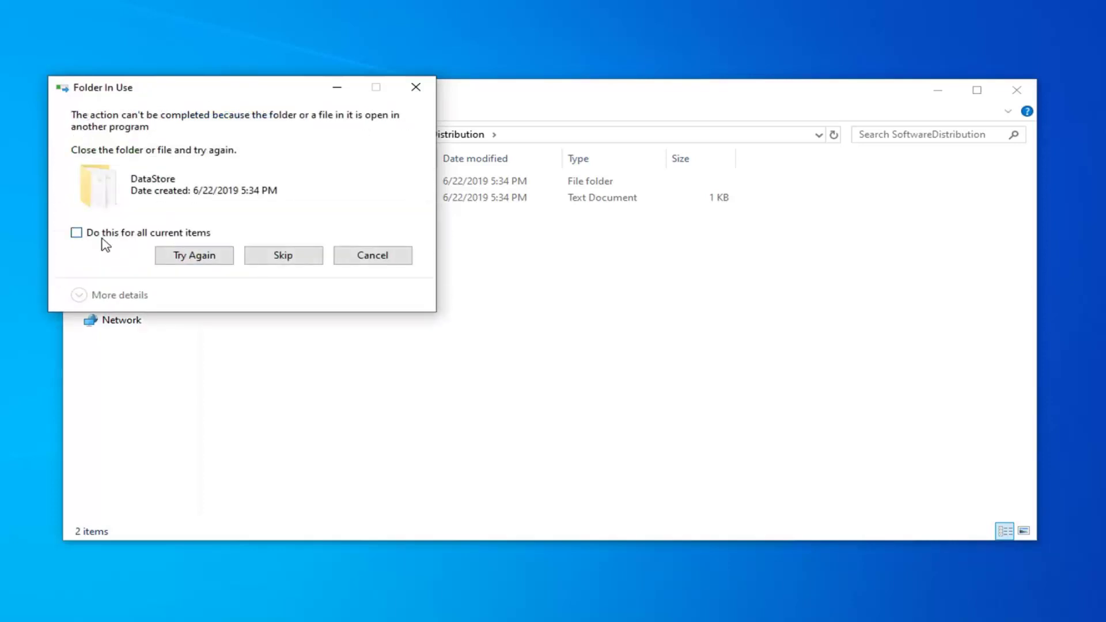
{"action": "left_click", "coordinate": [90, 234]}
{"action": "left_click", "coordinate": [289, 259]}
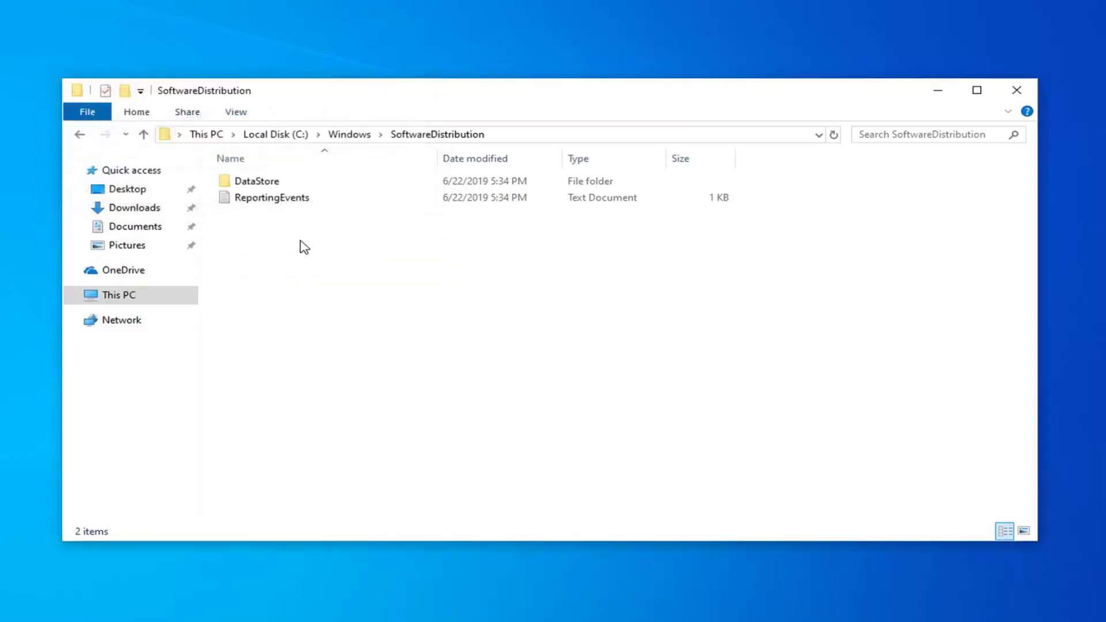
{"action": "left_click", "coordinate": [1016, 90]}
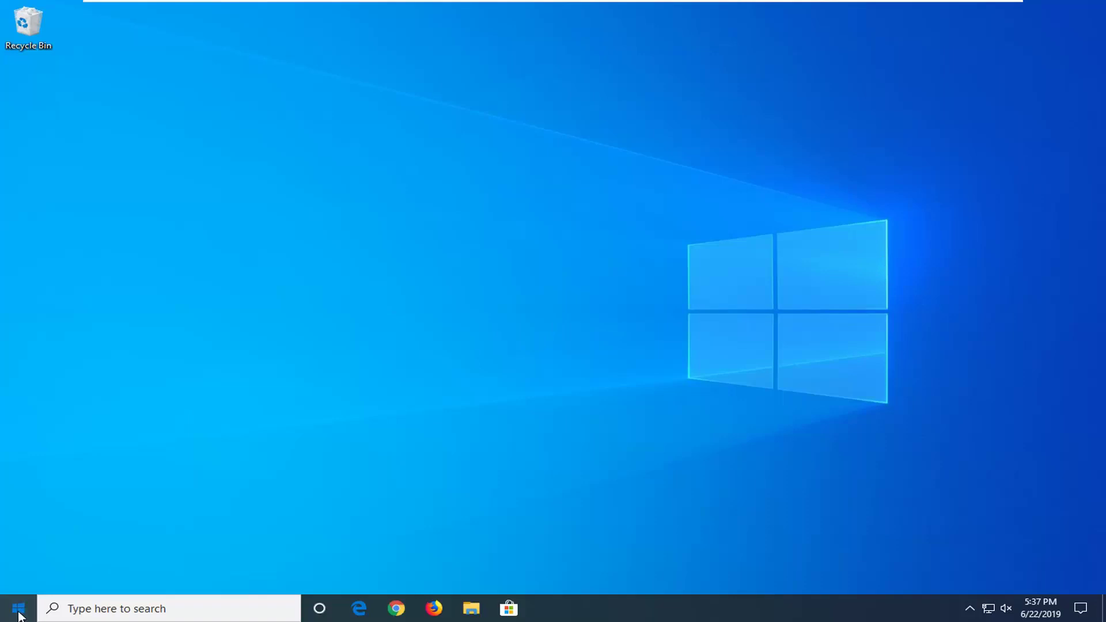
Step: Run Command Prompt as administrator from a cmd search and type sfc /scannow
{"action": "left_click", "coordinate": [18, 611]}
{"action": "type", "text": "cmd"}
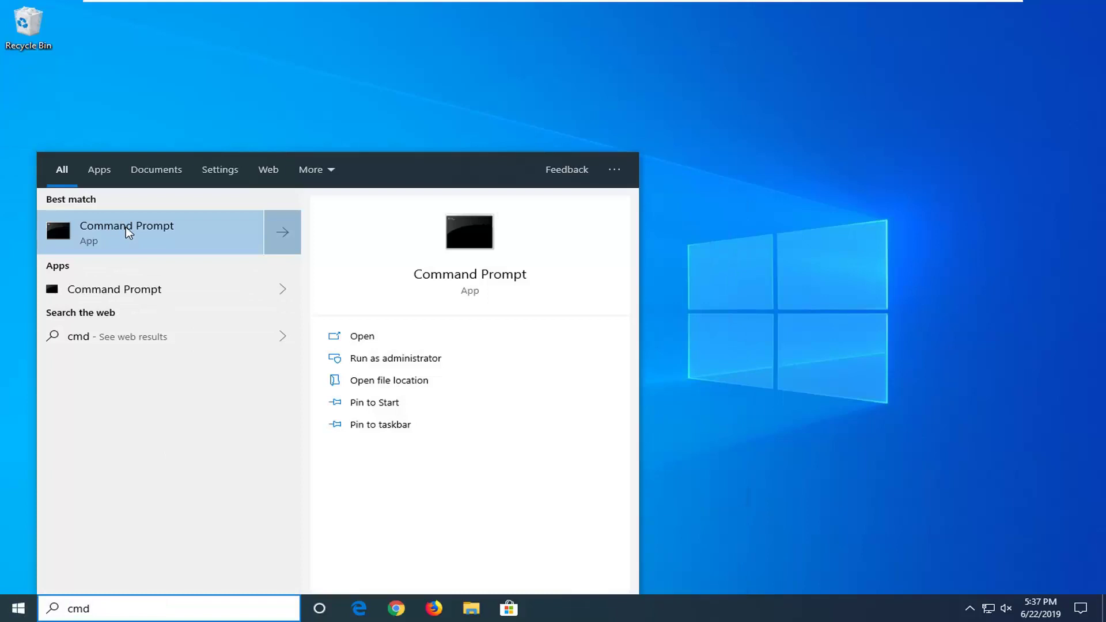
{"action": "left_click", "coordinate": [127, 232]}
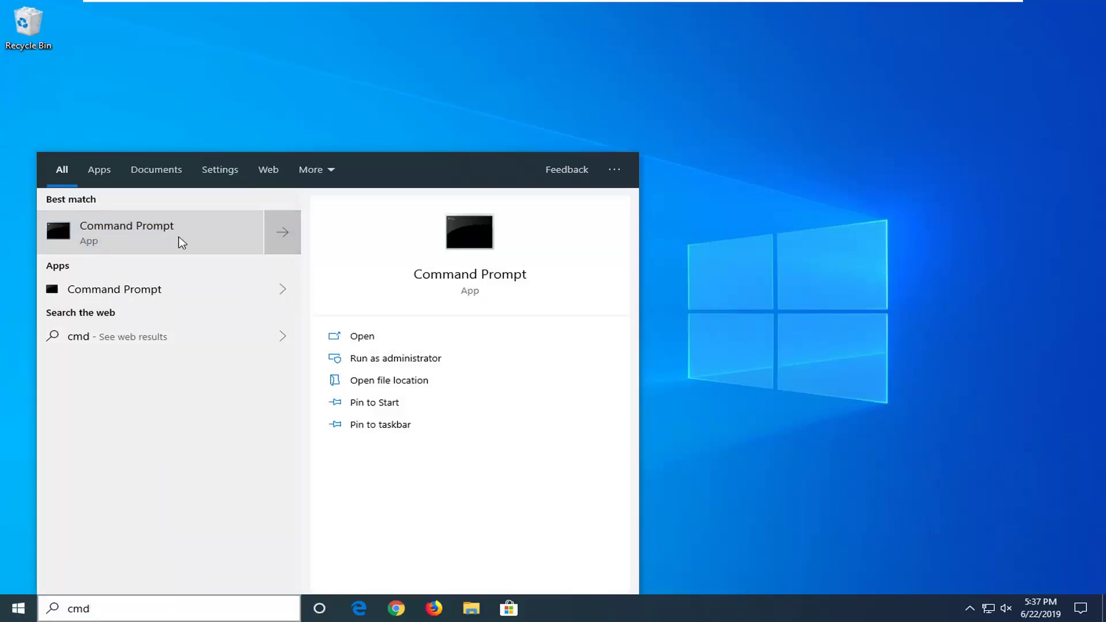
{"action": "right_click", "coordinate": [202, 248]}
{"action": "left_click", "coordinate": [218, 241]}
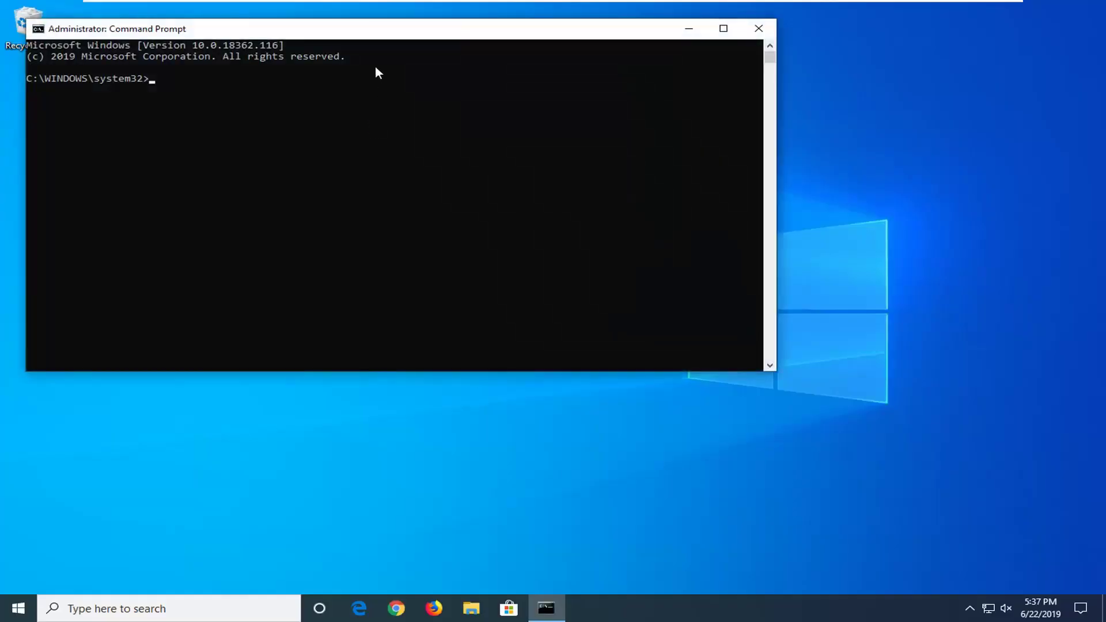
{"action": "type", "text": "sfc"}
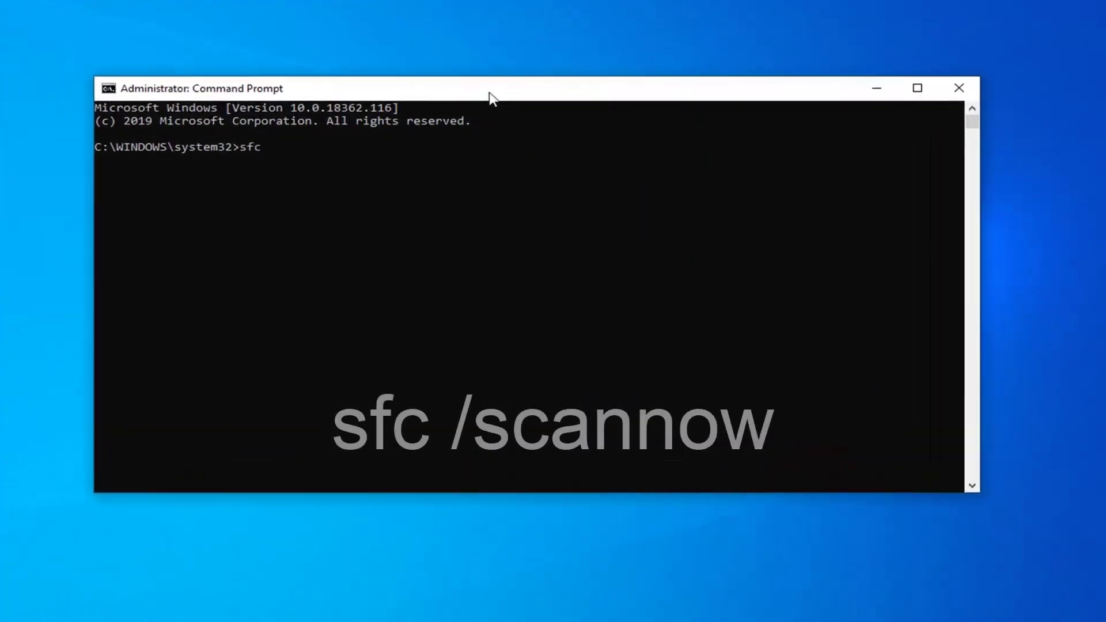
{"action": "type", "text": " /scannow"}
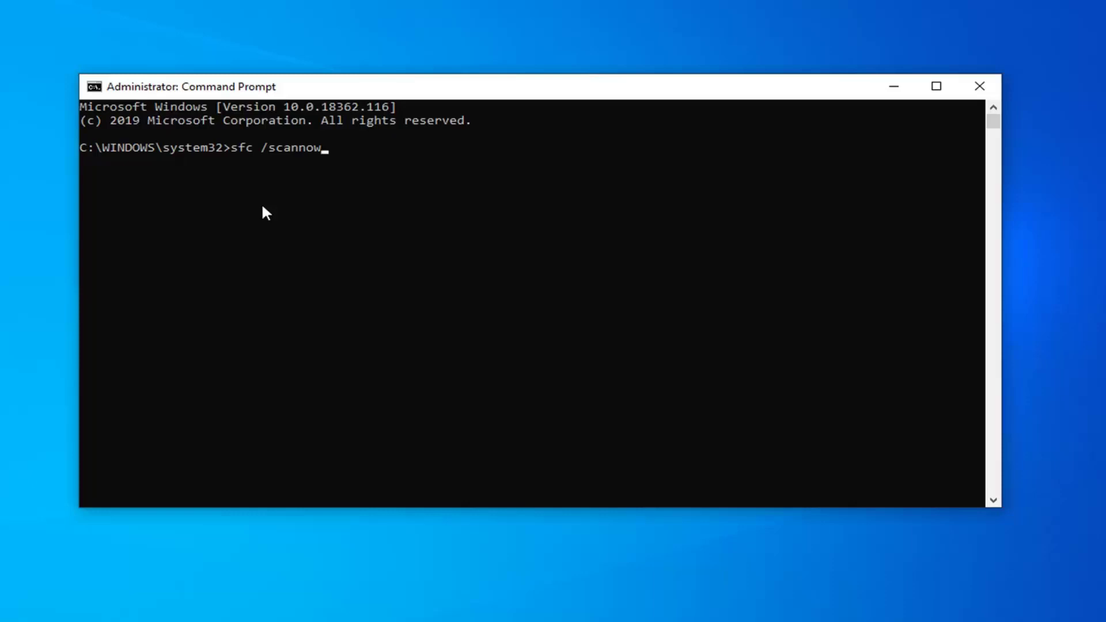
Step: Run sfc /scannow to check system files, then close Command Prompt to return to the desktop
{"action": "key", "text": "Return"}
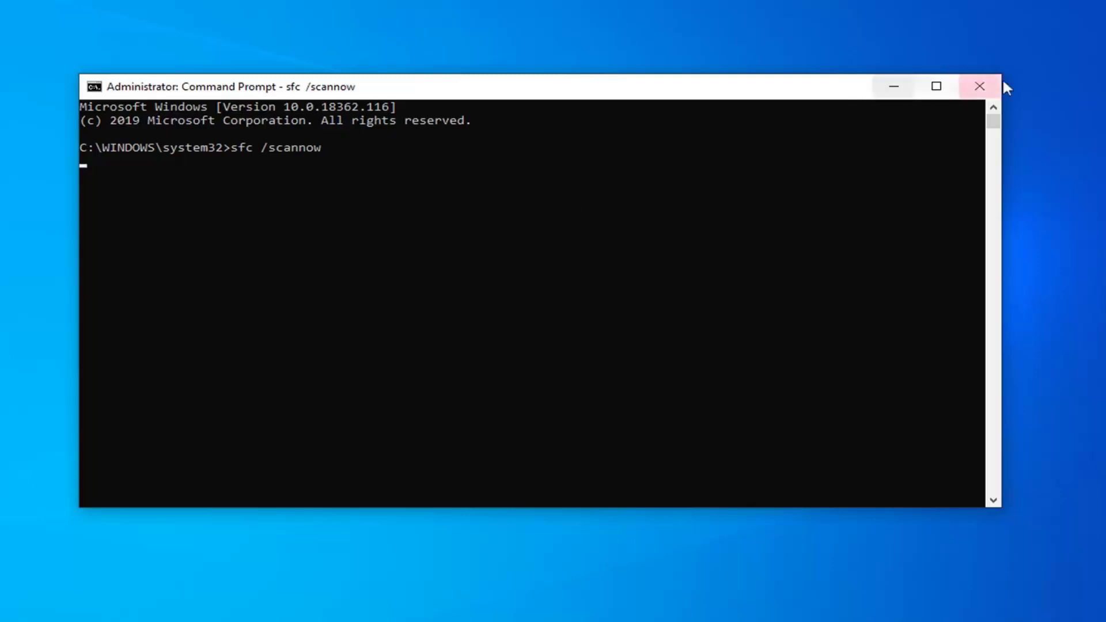
{"action": "left_click", "coordinate": [979, 86]}
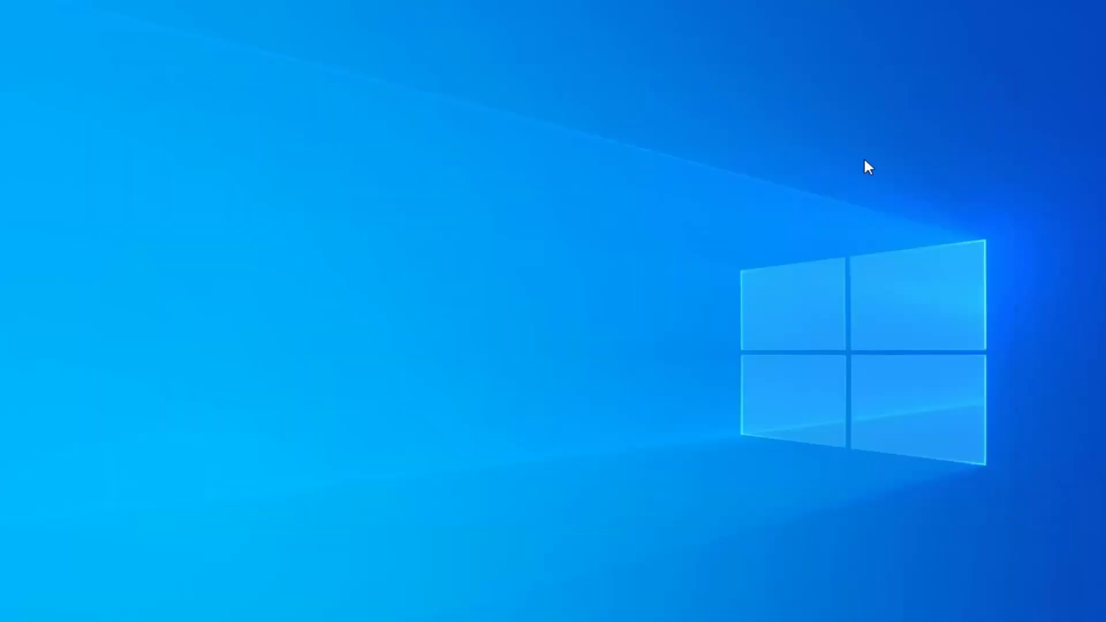